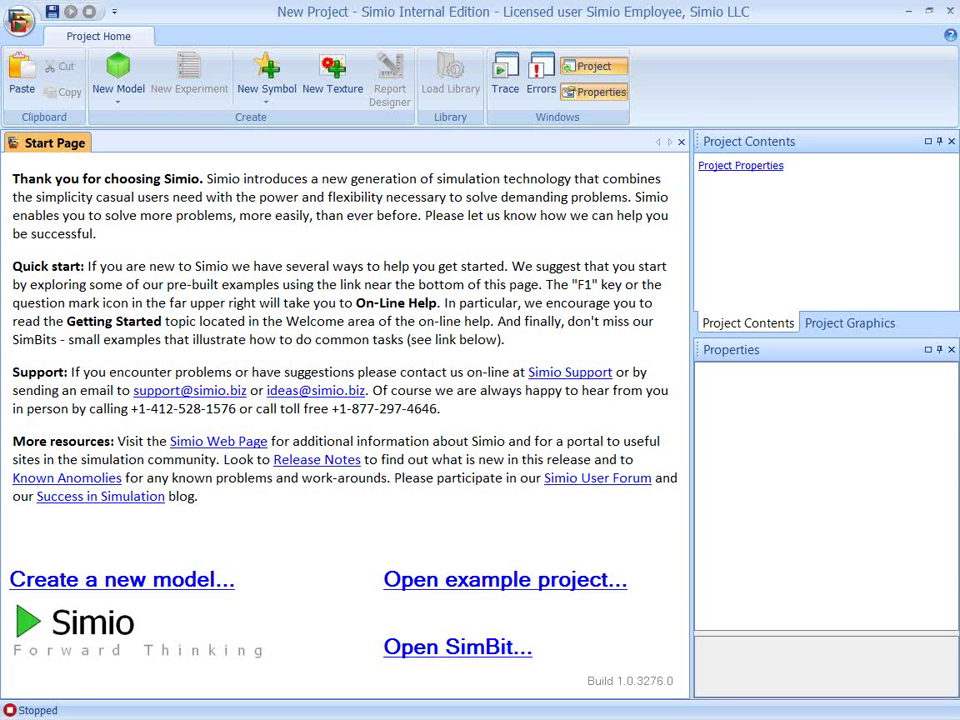
- Start a new model and place a Source, a Server and a Sink in the facility
{"action": "left_click", "coordinate": [122, 68]}
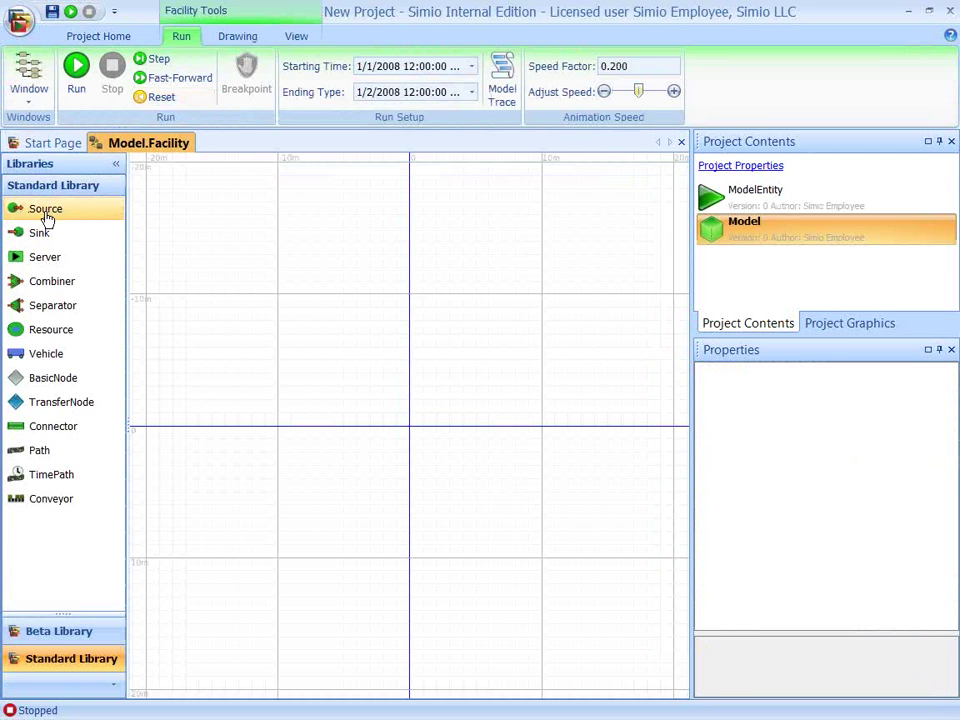
{"action": "left_click_drag", "start_coordinate": [45, 216], "coordinate": [177, 244]}
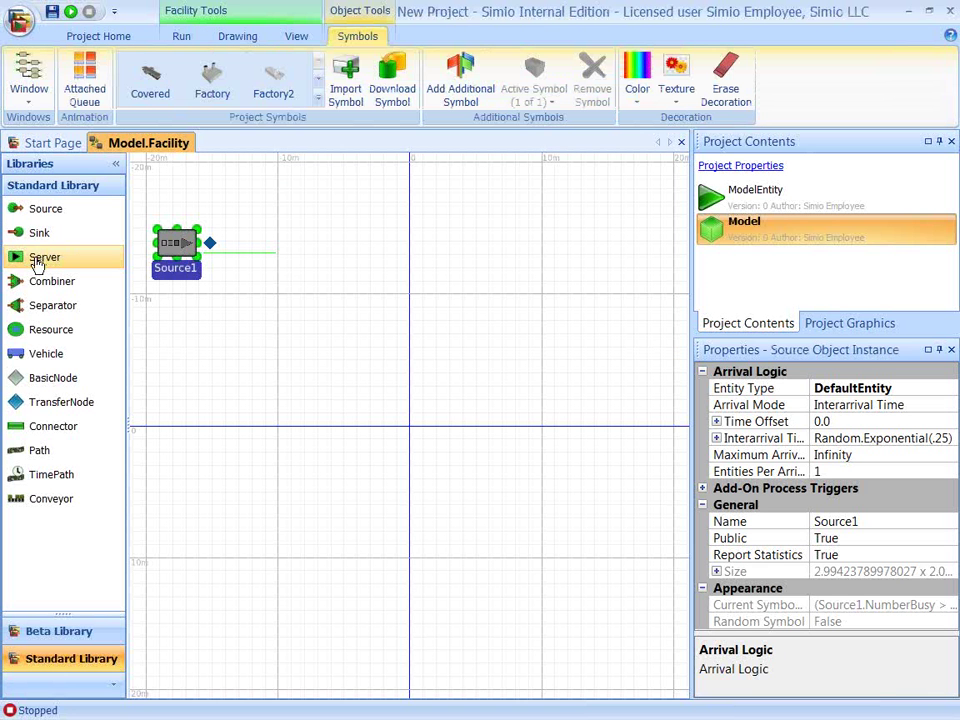
{"action": "left_click_drag", "start_coordinate": [94, 262], "coordinate": [394, 258]}
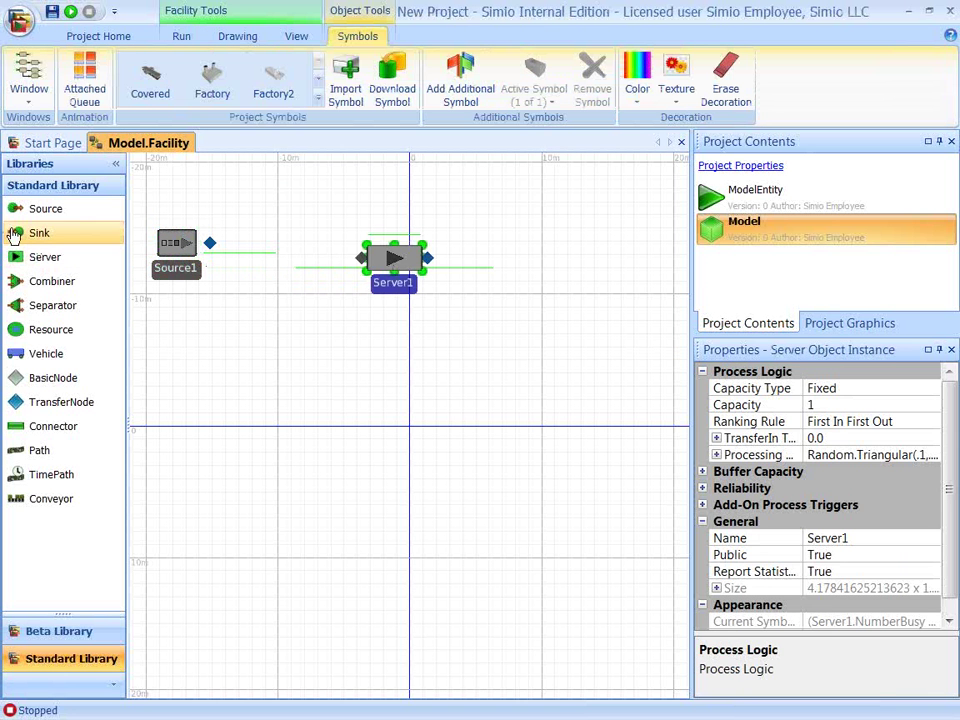
{"action": "left_click_drag", "start_coordinate": [119, 235], "coordinate": [614, 268]}
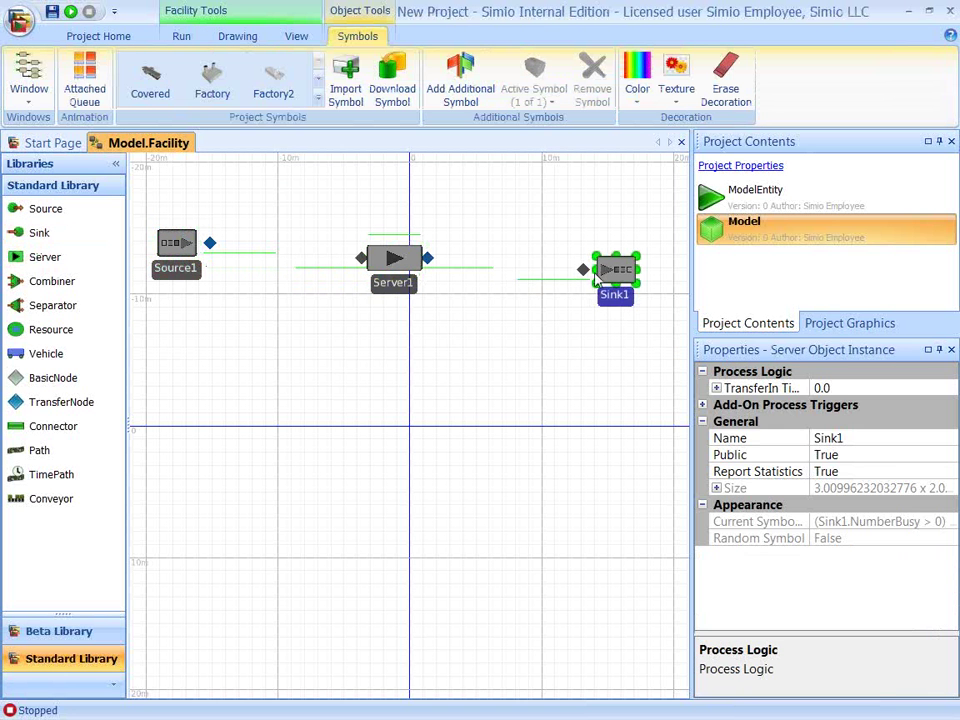
- Connect Source1 to Server1 and Server1 to Sink1 with paths
{"action": "left_click", "coordinate": [40, 452]}
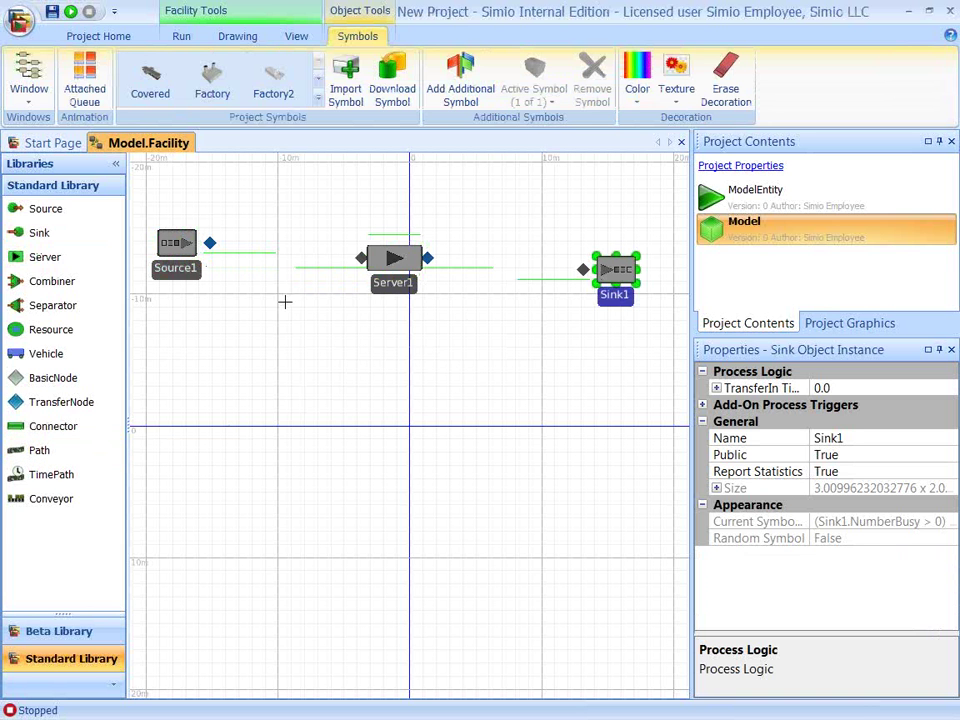
{"action": "left_click", "coordinate": [209, 243]}
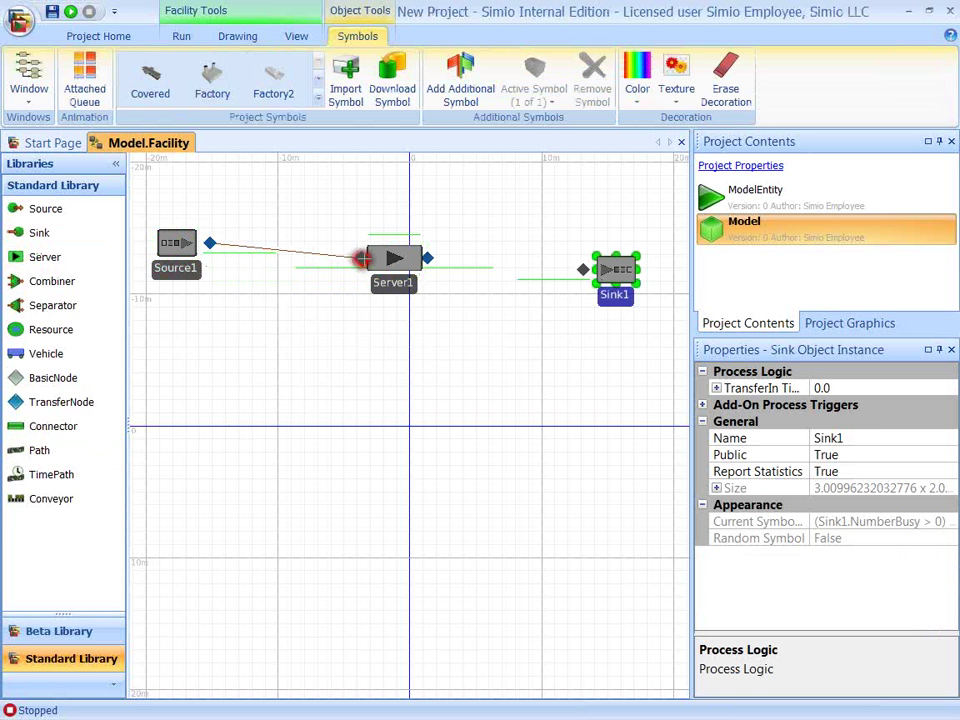
{"action": "left_click", "coordinate": [362, 259]}
{"action": "left_click", "coordinate": [427, 258]}
{"action": "left_click", "coordinate": [582, 270]}
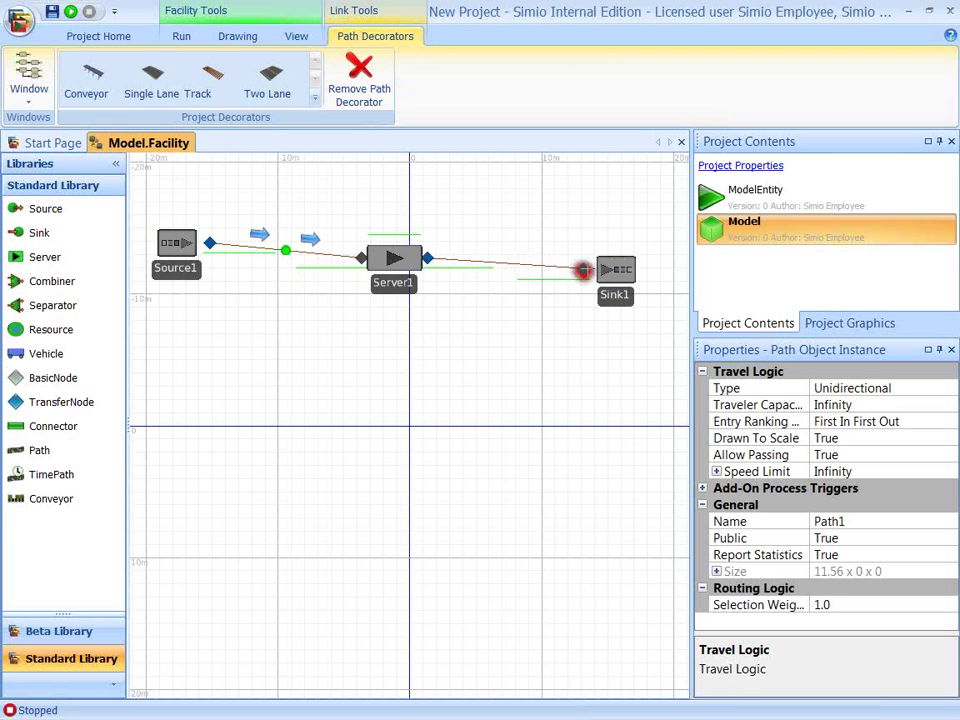
{"action": "key", "text": "Escape"}
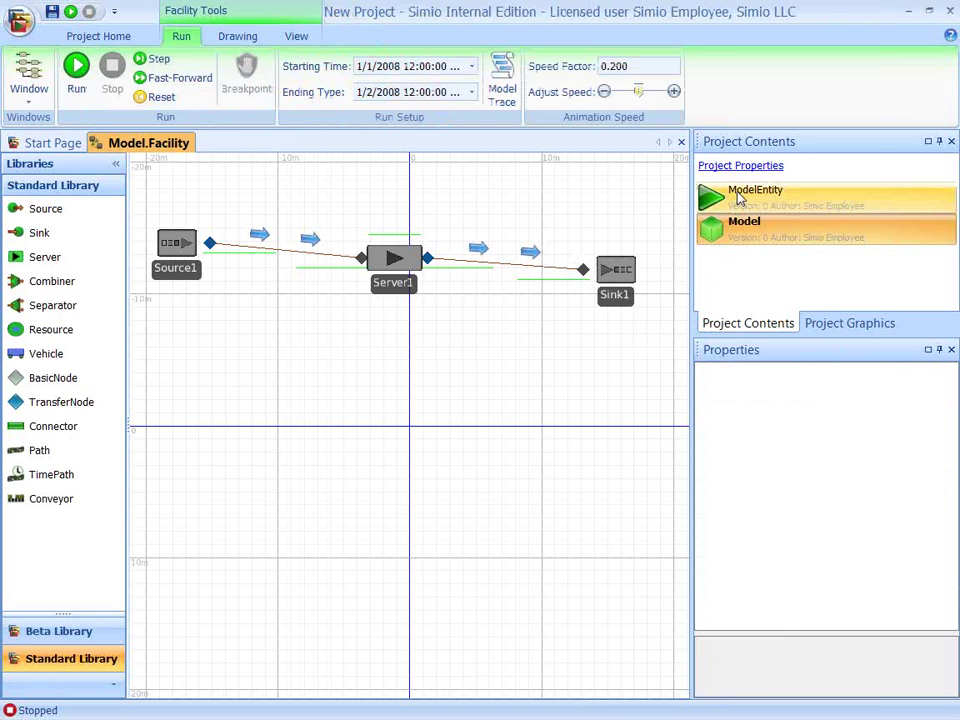
- Drop three ModelEntity instances onto the facility
{"action": "left_click_drag", "start_coordinate": [755, 190], "coordinate": [220, 388]}
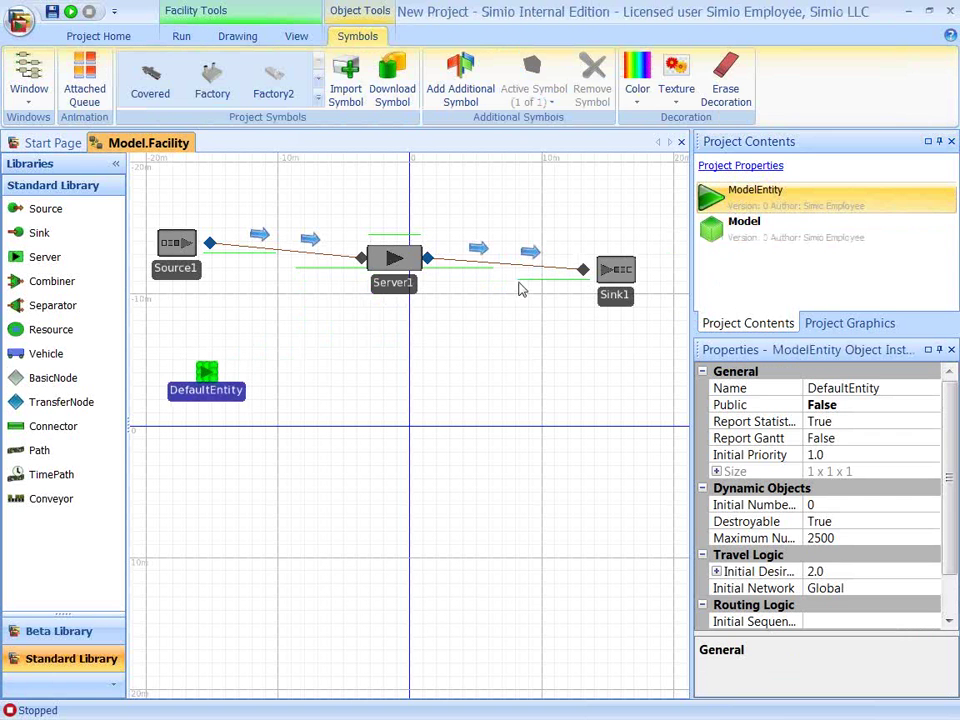
{"action": "left_click_drag", "start_coordinate": [730, 195], "coordinate": [208, 458]}
{"action": "left_click_drag", "start_coordinate": [755, 192], "coordinate": [200, 533]}
- Rename DefaultEntity to PartA
{"action": "left_click", "coordinate": [205, 378]}
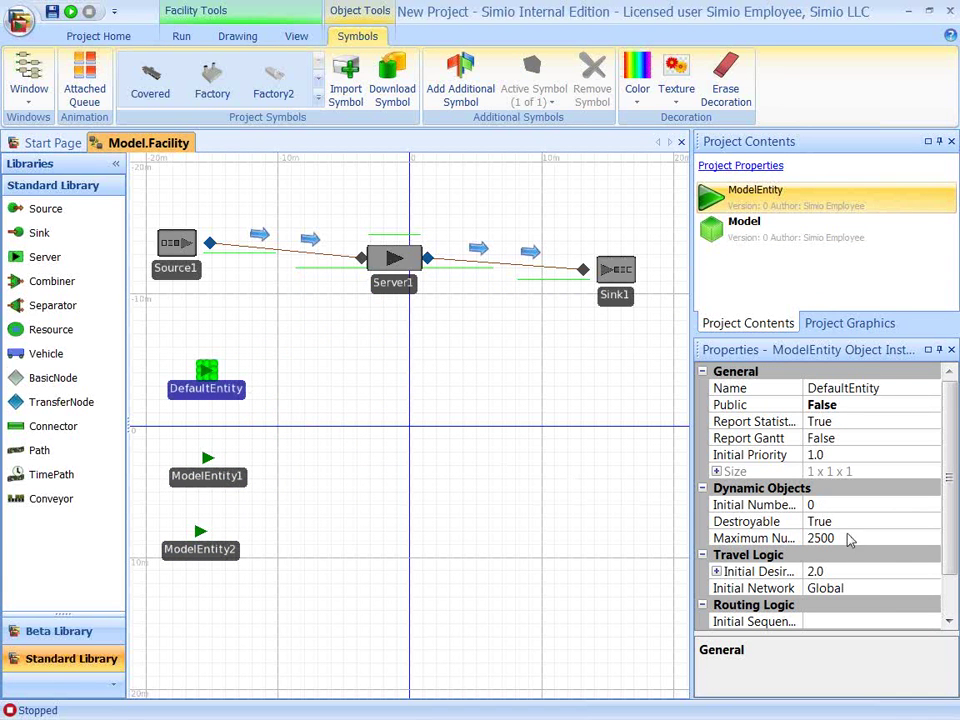
{"action": "left_click", "coordinate": [886, 390]}
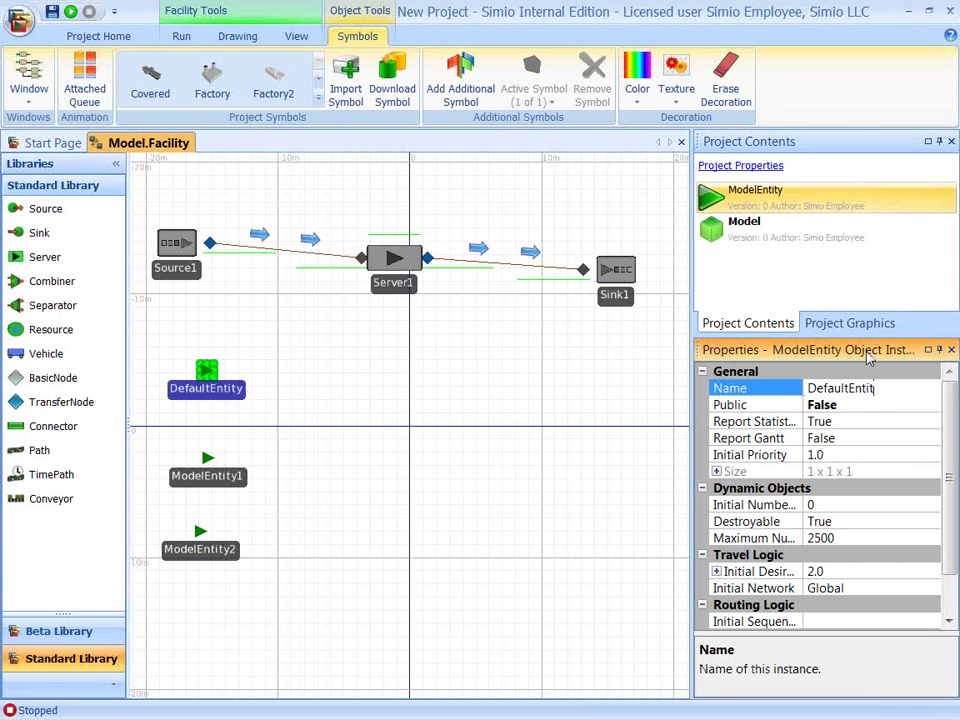
{"action": "key", "text": "BackSpace"}
{"action": "key", "text": "BackSpace"}
{"action": "key", "text": "BackSpace"}
{"action": "key", "text": "BackSpace"}
{"action": "key", "text": "BackSpace"}
{"action": "key", "text": "BackSpace"}
{"action": "key", "text": "BackSpace"}
{"action": "key", "text": "BackSpace"}
{"action": "key", "text": "BackSpace"}
{"action": "key", "text": "BackSpace"}
{"action": "type", "text": "PartA"}
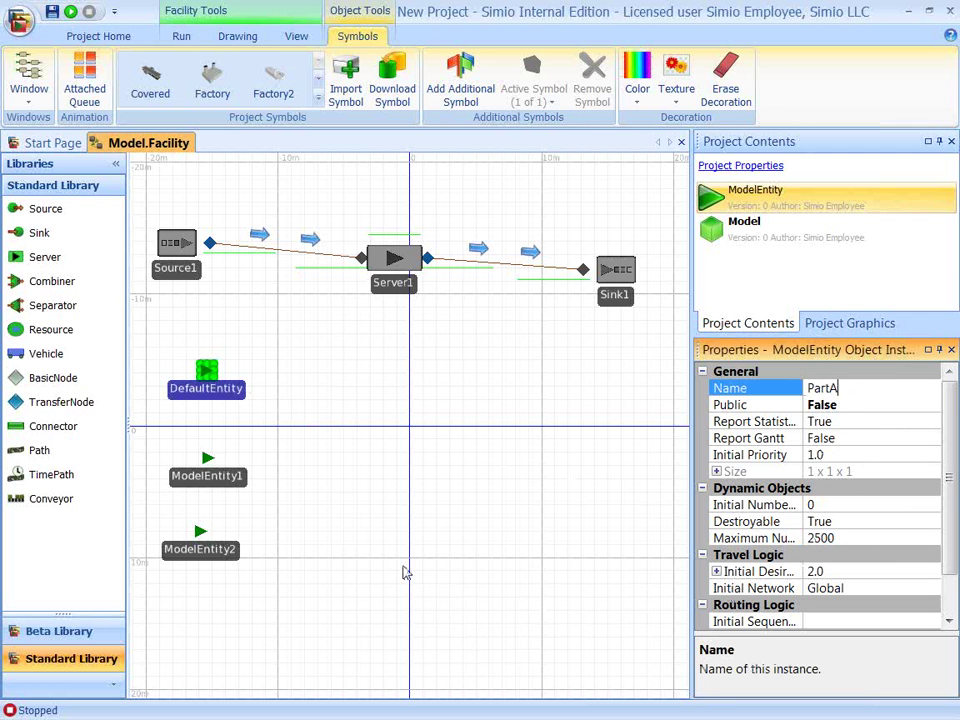
{"action": "left_click", "coordinate": [207, 472]}
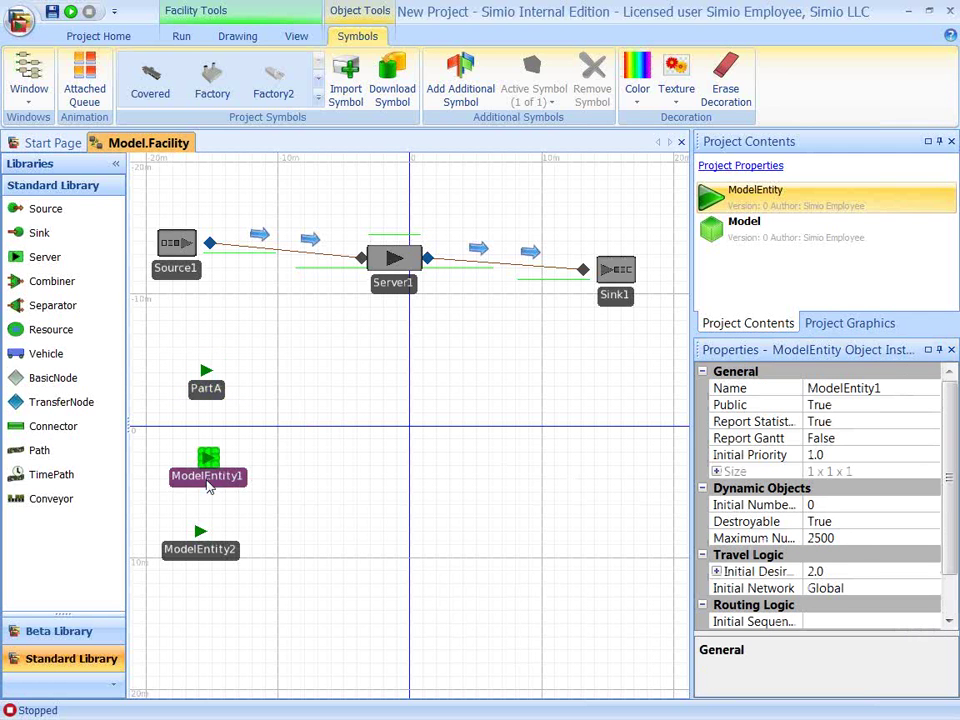
- Rename ModelEntity1 to PartB and ModelEntity2 to PartC
{"action": "left_click", "coordinate": [895, 388]}
{"action": "key", "text": "BackSpace"}
{"action": "key", "text": "BackSpace"}
{"action": "key", "text": "BackSpace"}
{"action": "key", "text": "BackSpace"}
{"action": "key", "text": "BackSpace"}
{"action": "key", "text": "BackSpace"}
{"action": "key", "text": "BackSpace"}
{"action": "key", "text": "BackSpace"}
{"action": "key", "text": "BackSpace"}
{"action": "key", "text": "BackSpace"}
{"action": "key", "text": "BackSpace"}
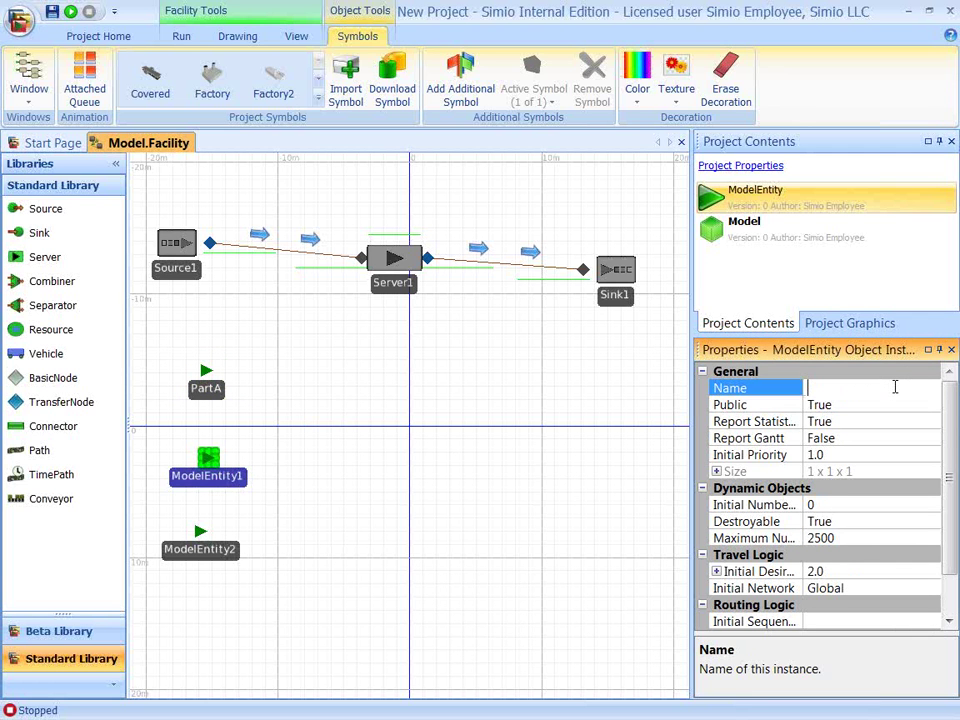
{"action": "type", "text": "PartB"}
{"action": "left_click", "coordinate": [200, 548]}
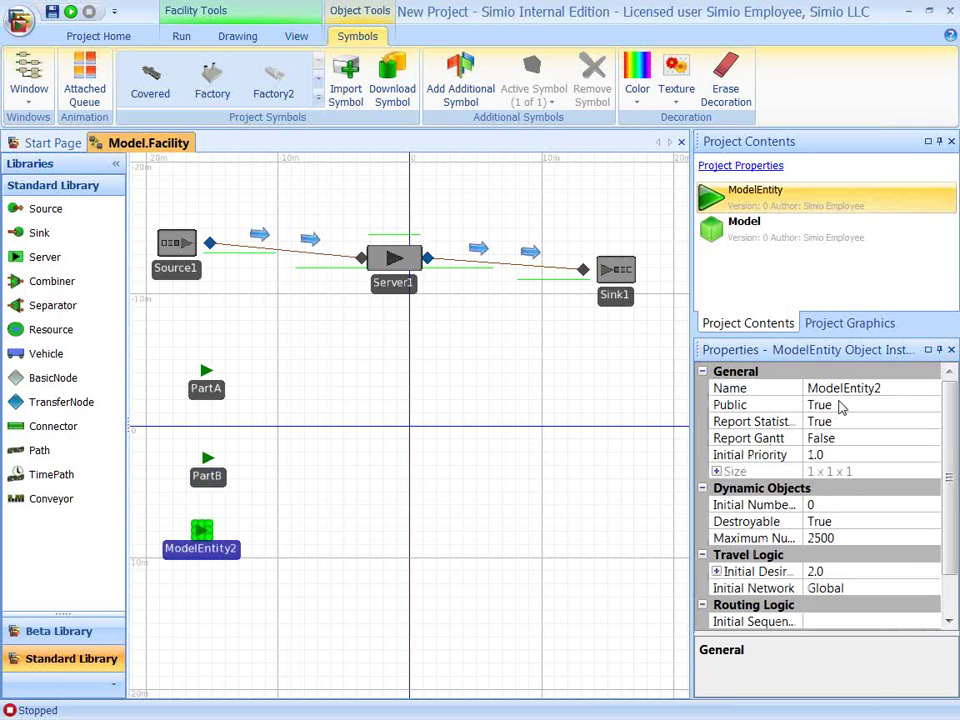
{"action": "left_click", "coordinate": [891, 388]}
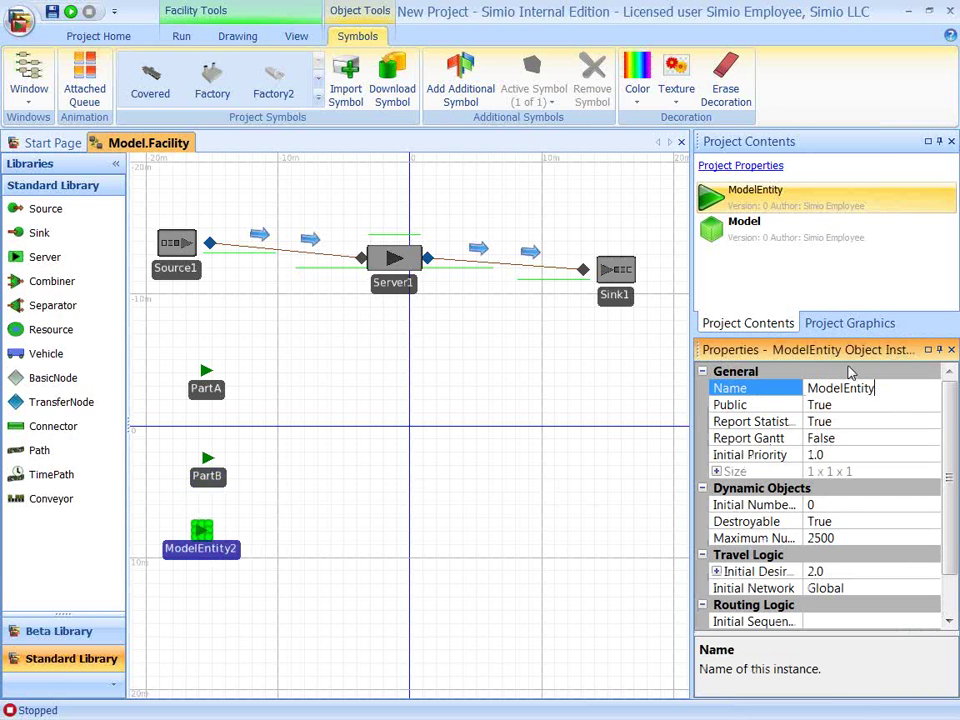
{"action": "key", "text": "BackSpace"}
{"action": "key", "text": "BackSpace"}
{"action": "key", "text": "BackSpace"}
{"action": "key", "text": "BackSpace"}
{"action": "key", "text": "BackSpace"}
{"action": "key", "text": "BackSpace"}
{"action": "key", "text": "BackSpace"}
{"action": "key", "text": "BackSpace"}
{"action": "key", "text": "BackSpace"}
{"action": "key", "text": "BackSpace"}
{"action": "key", "text": "BackSpace"}
{"action": "type", "text": "Par"}
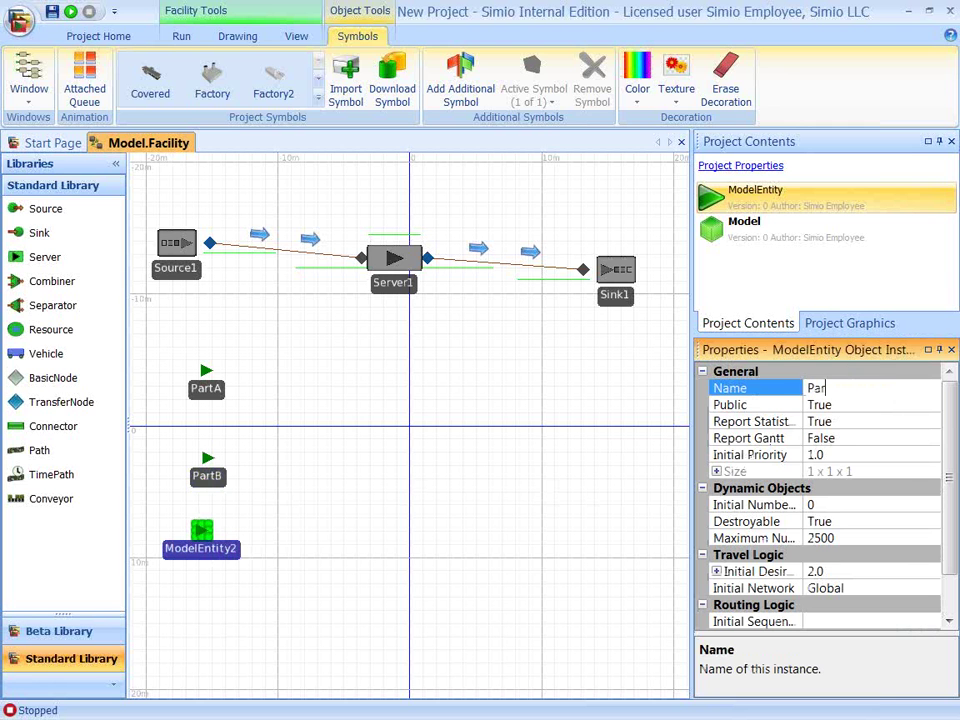
{"action": "type", "text": "tC"}
{"action": "left_click", "coordinate": [572, 510]}
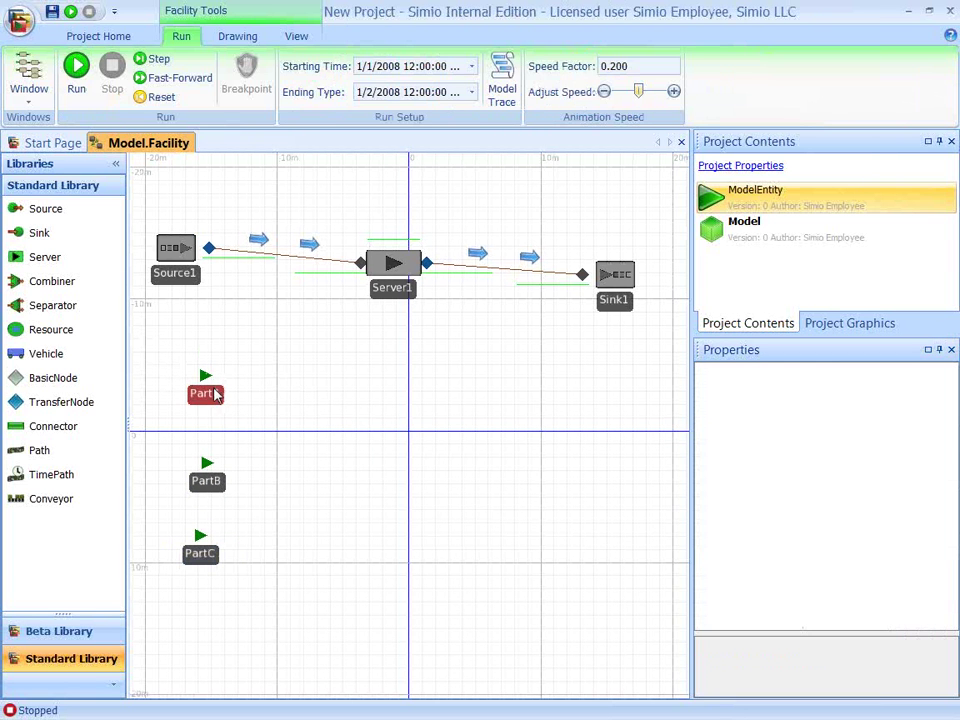
- Use the Symbols Color picker to make PartB blue and PartC red
{"action": "left_click", "coordinate": [201, 485]}
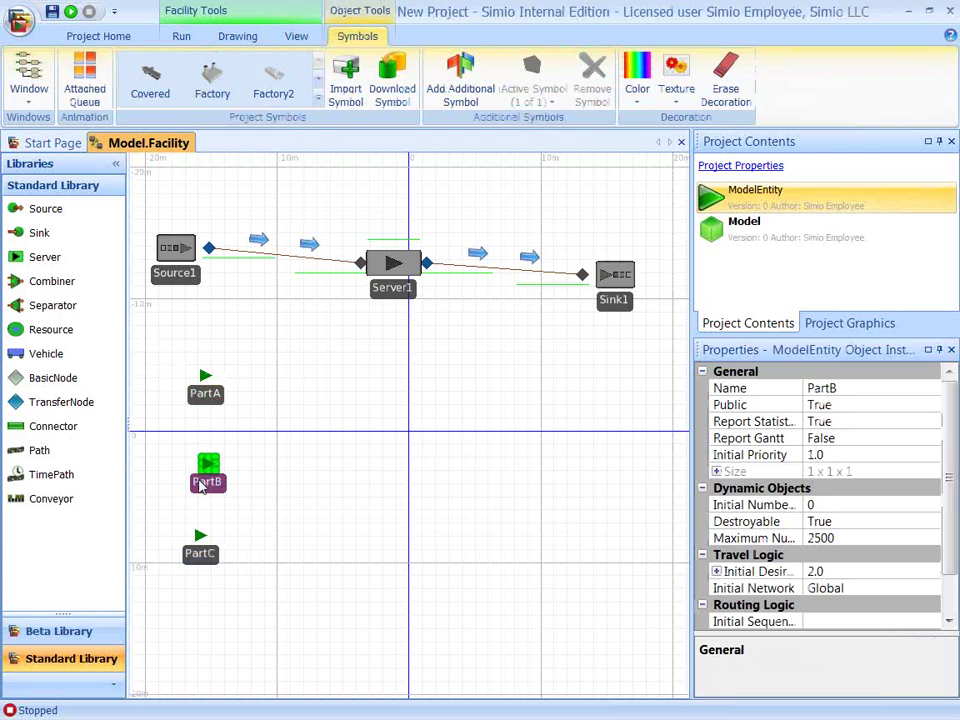
{"action": "left_click", "coordinate": [640, 92]}
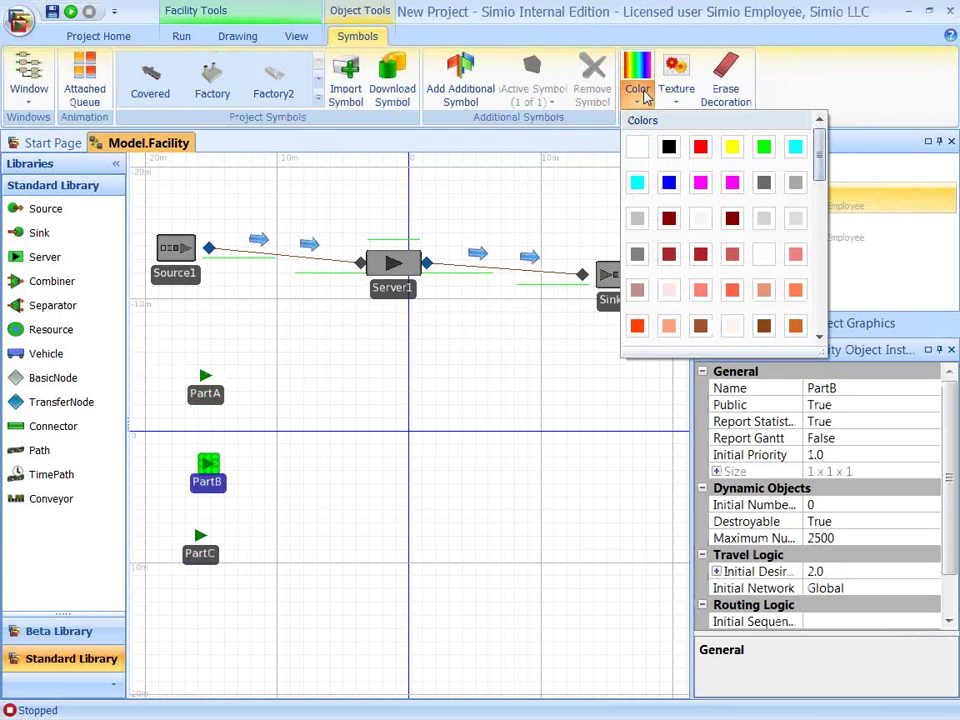
{"action": "left_click", "coordinate": [669, 182]}
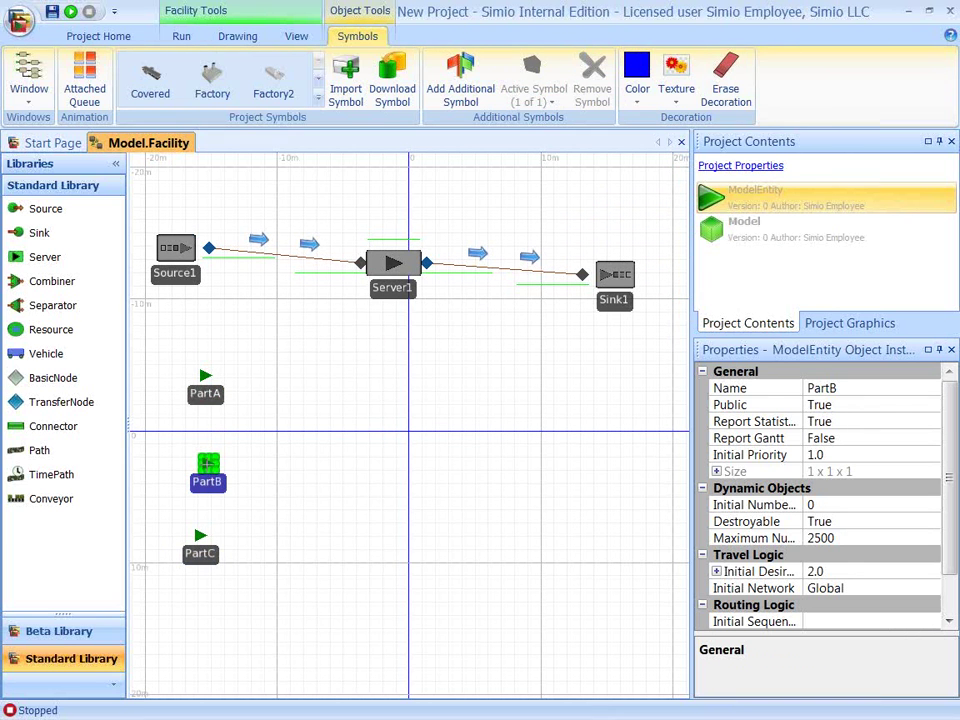
{"action": "left_click", "coordinate": [639, 95]}
{"action": "left_click", "coordinate": [700, 147]}
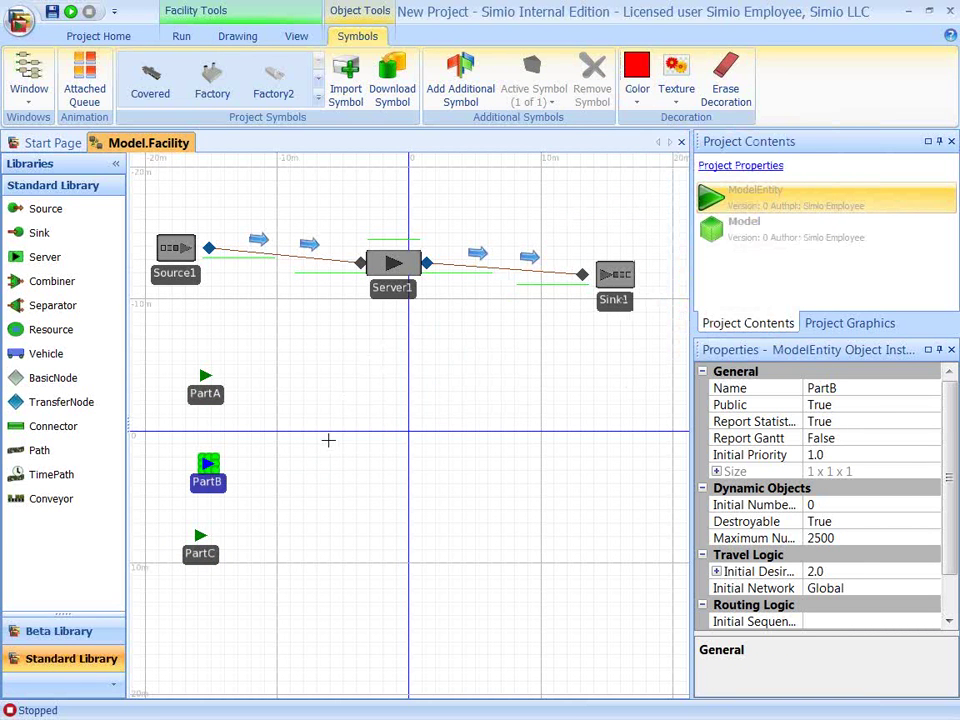
{"action": "left_click", "coordinate": [198, 535]}
{"action": "left_click", "coordinate": [265, 565]}
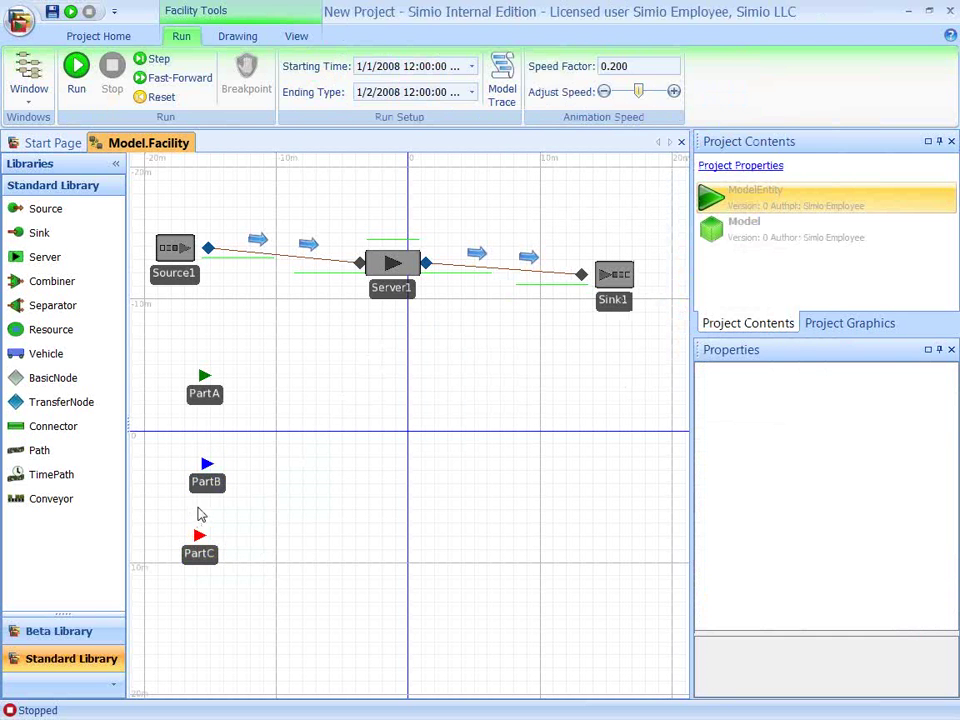
- Nudge PartB up and move PartC just beneath it
{"action": "left_click", "coordinate": [210, 462]}
{"action": "left_click_drag", "start_coordinate": [212, 464], "coordinate": [209, 457]}
{"action": "left_click_drag", "start_coordinate": [214, 553], "coordinate": [215, 532]}
{"action": "left_click", "coordinate": [248, 532]}
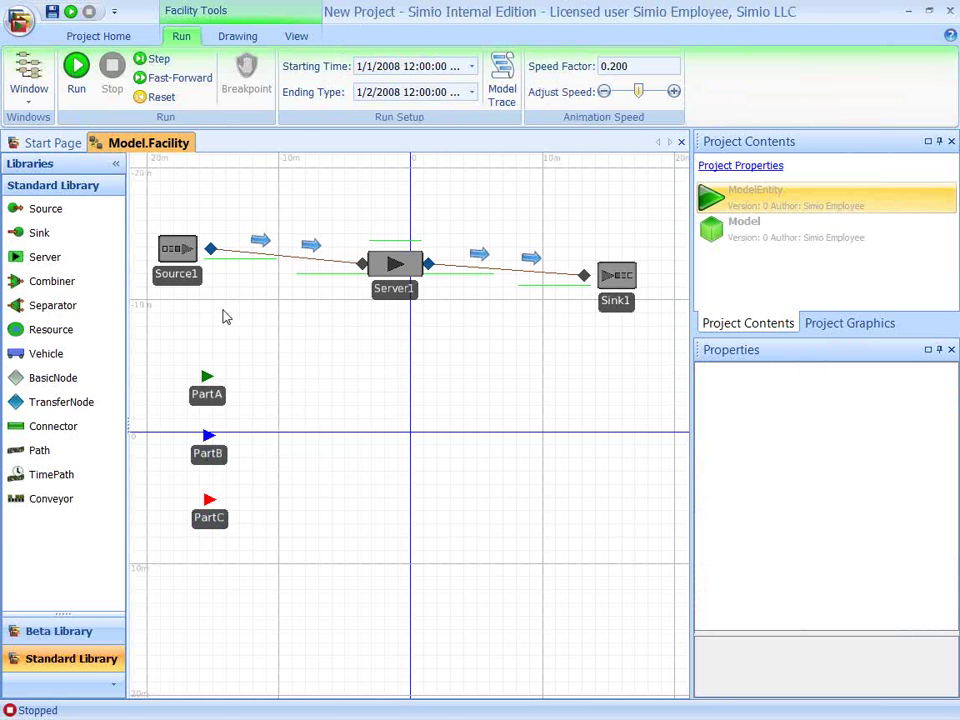
- Run the model briefly, then stop it and reset it to time zero
{"action": "left_click", "coordinate": [77, 70]}
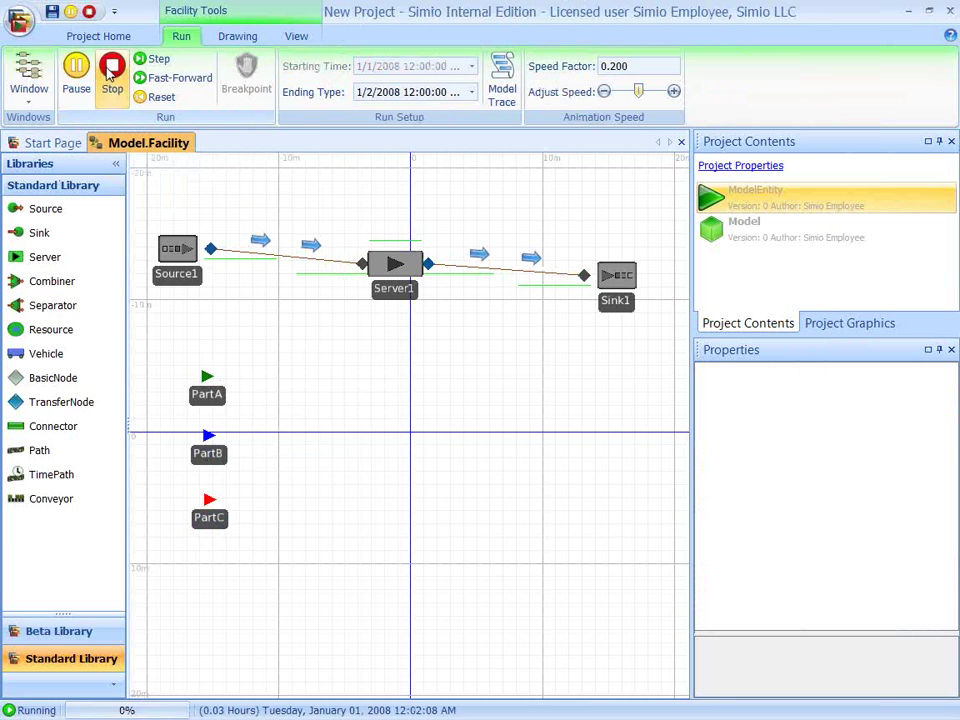
{"action": "left_click", "coordinate": [112, 68]}
{"action": "left_click", "coordinate": [170, 98]}
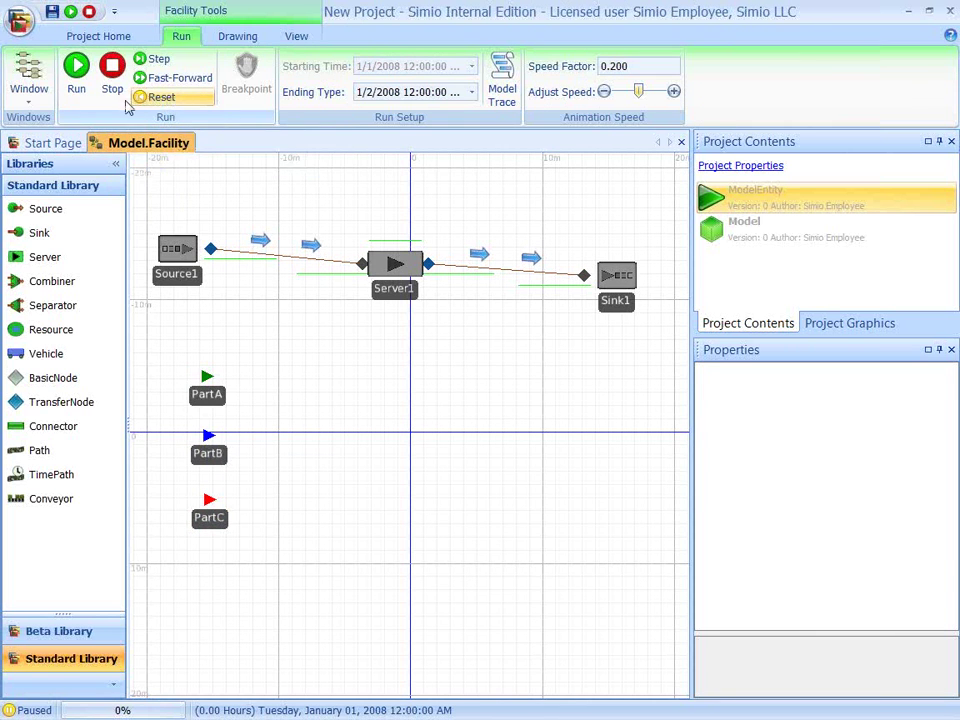
{"action": "left_click", "coordinate": [35, 100]}
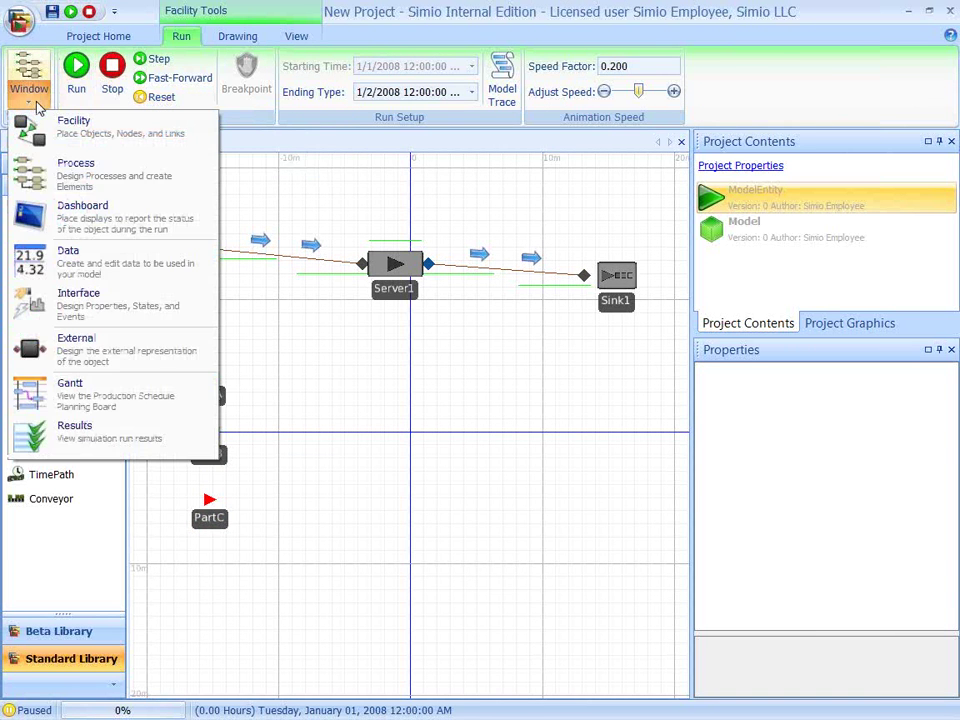
- In the Data view, add a new data table named PartData
{"action": "left_click", "coordinate": [66, 262]}
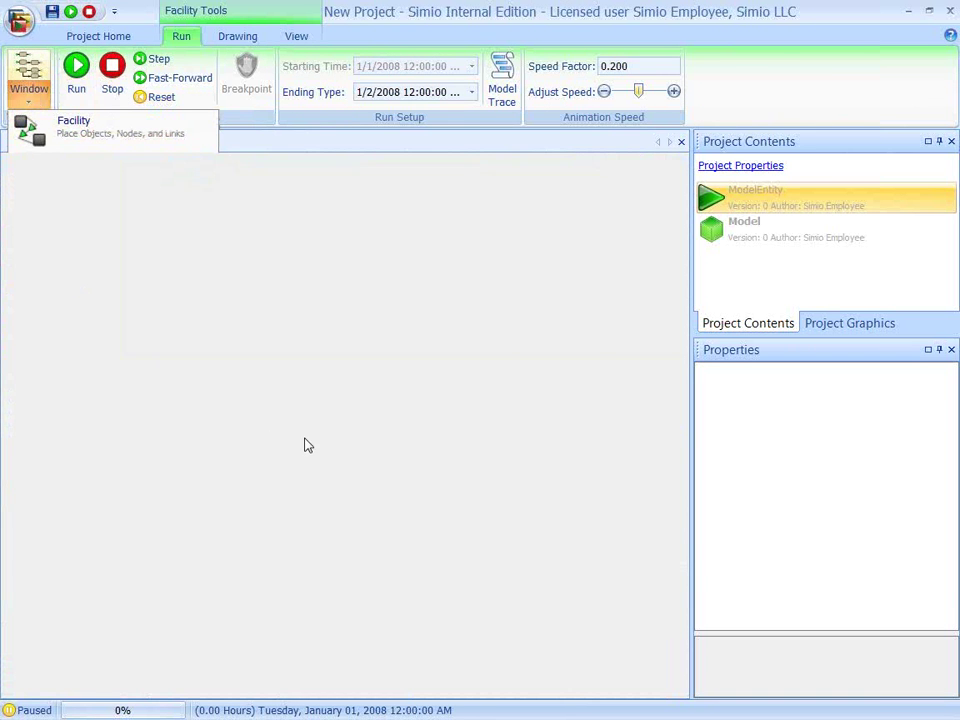
{"action": "left_click", "coordinate": [90, 88]}
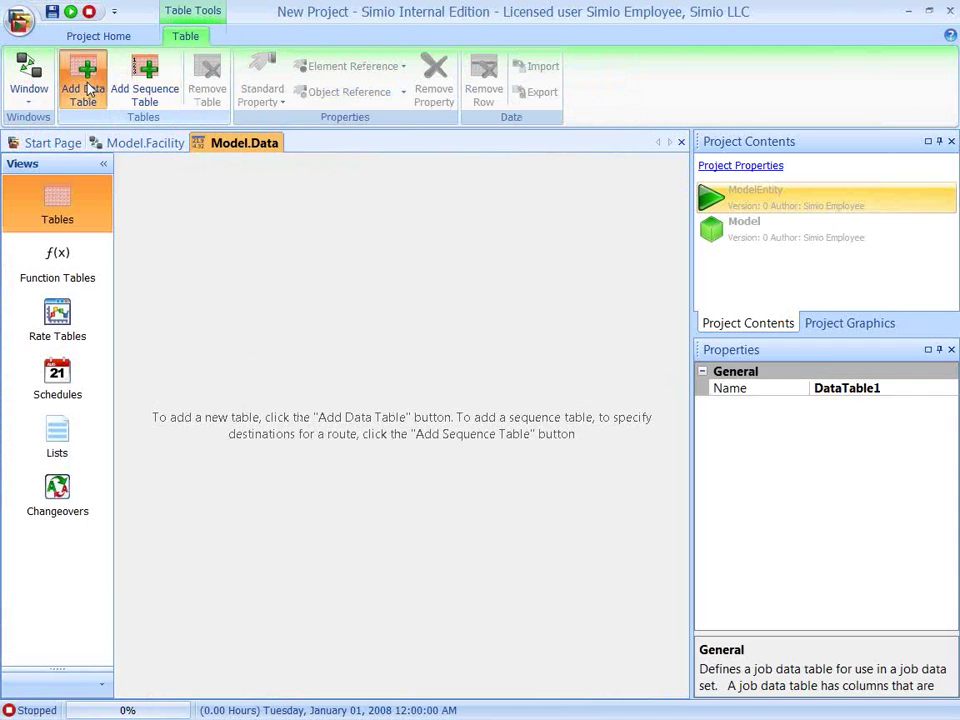
{"action": "left_click", "coordinate": [876, 387]}
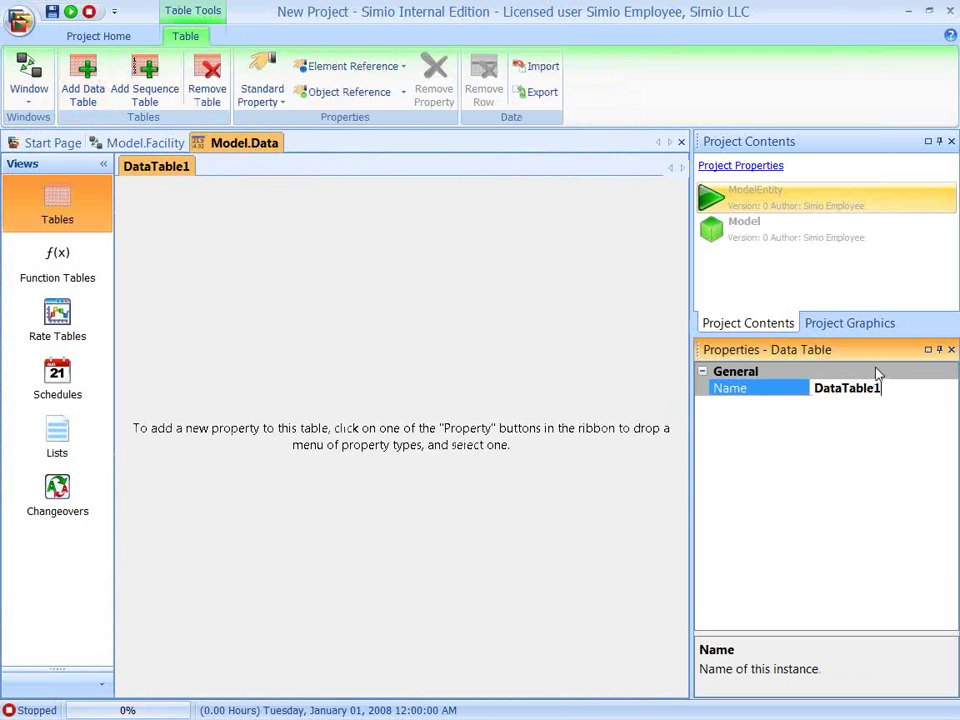
{"action": "key", "text": "BackSpace"}
{"action": "key", "text": "BackSpace"}
{"action": "key", "text": "BackSpace"}
{"action": "key", "text": "BackSpace"}
{"action": "key", "text": "BackSpace"}
{"action": "key", "text": "BackSpace"}
{"action": "key", "text": "BackSpace"}
{"action": "key", "text": "BackSpace"}
{"action": "key", "text": "BackSpace"}
{"action": "type", "text": "PartDt"}
{"action": "key", "text": "Return"}
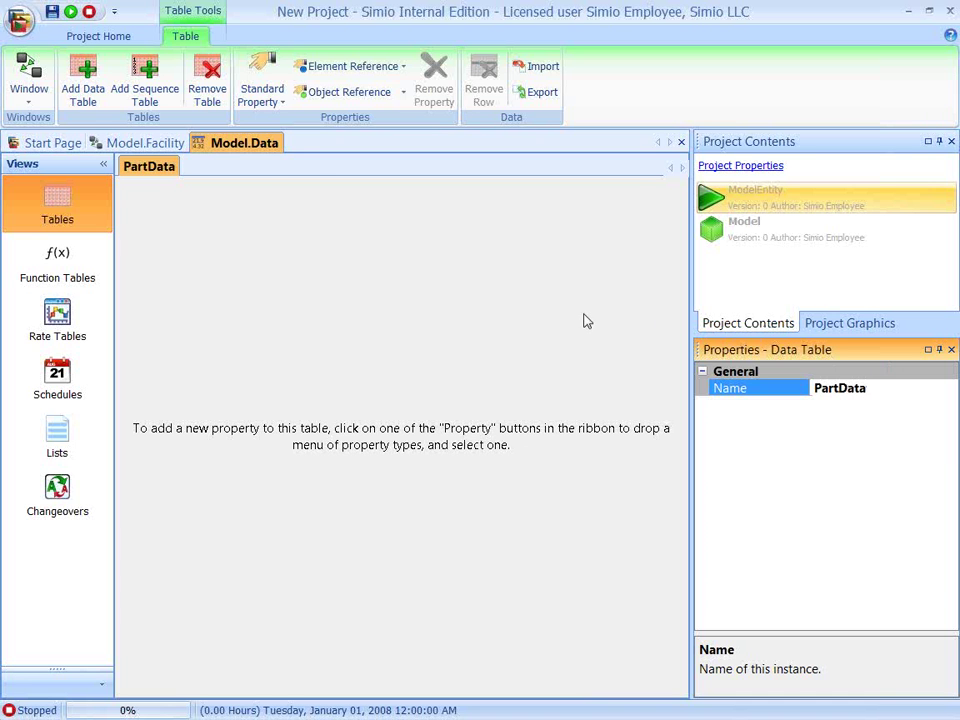
- Add an Entity object-reference column named PartType
{"action": "left_click", "coordinate": [356, 95]}
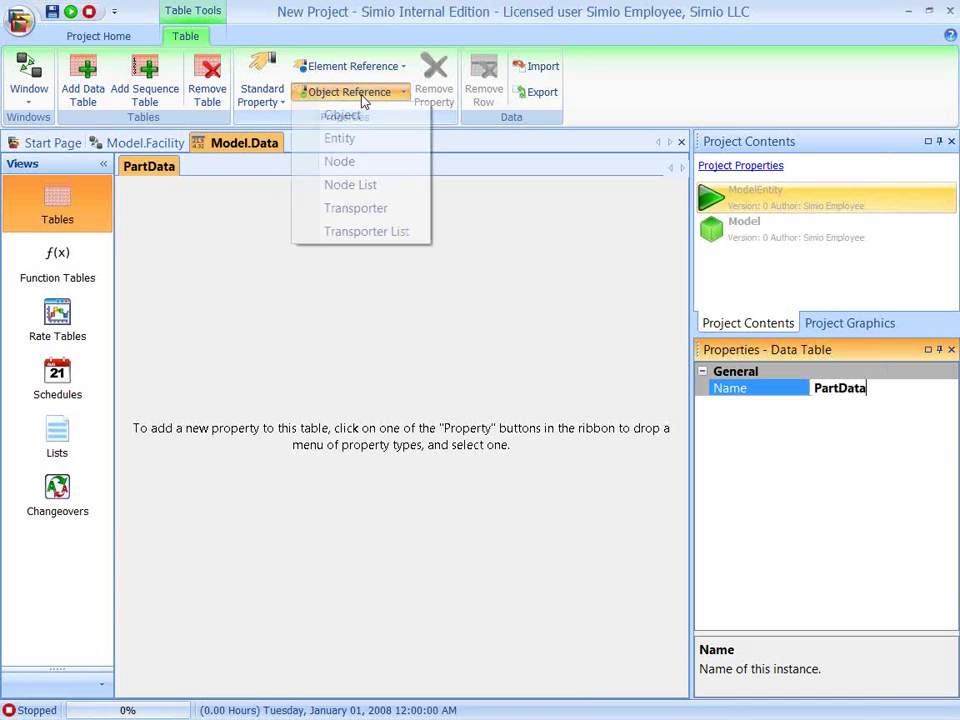
{"action": "left_click", "coordinate": [340, 138]}
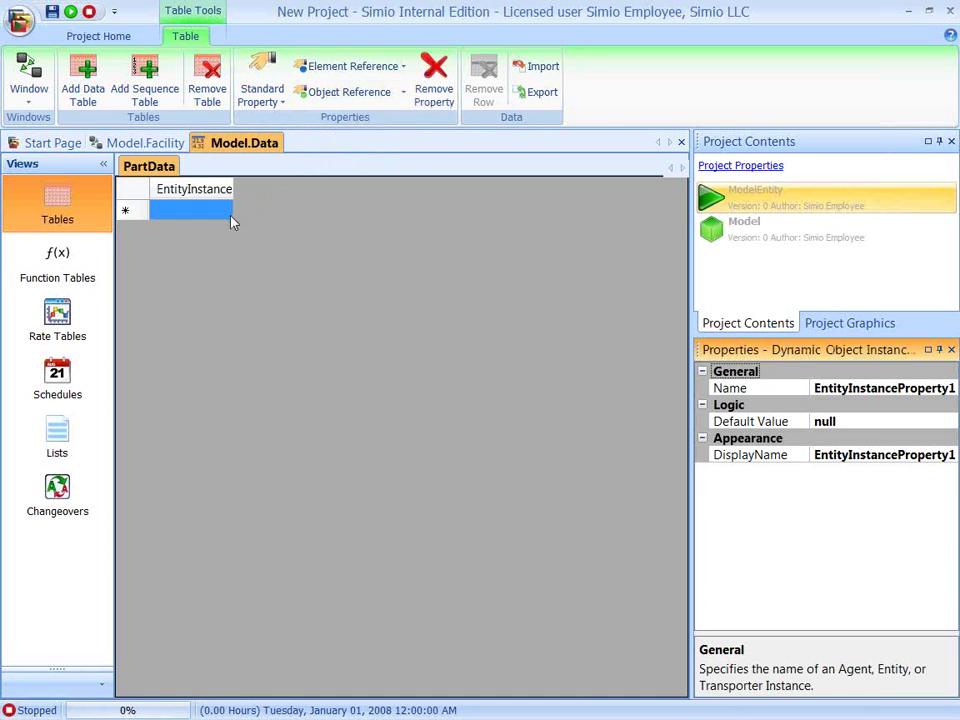
{"action": "type", "text": "PartA"}
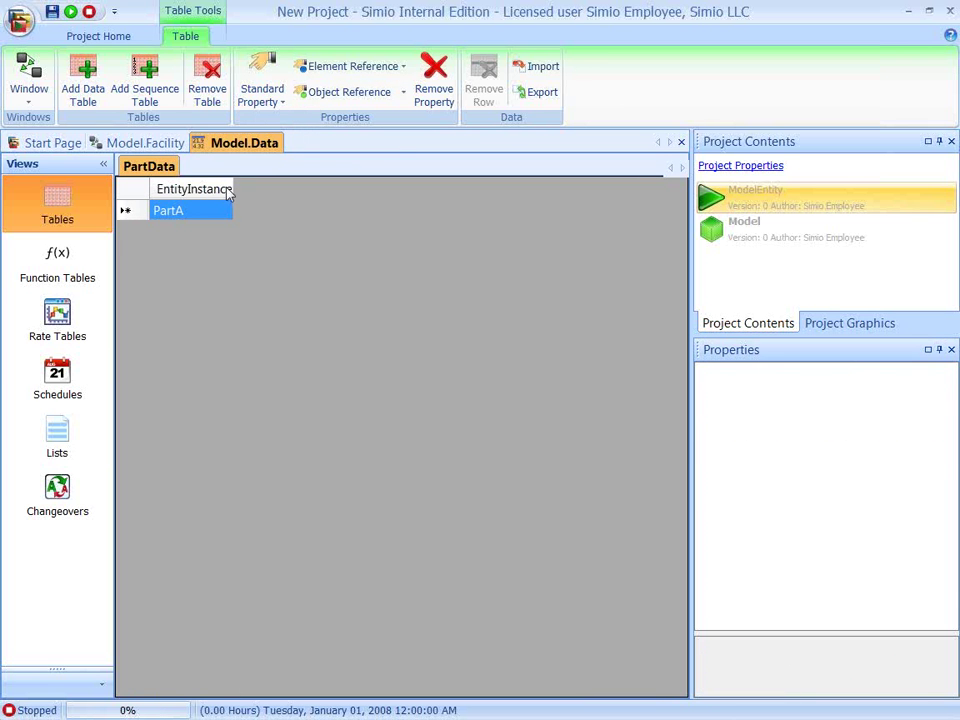
{"action": "left_click", "coordinate": [222, 196]}
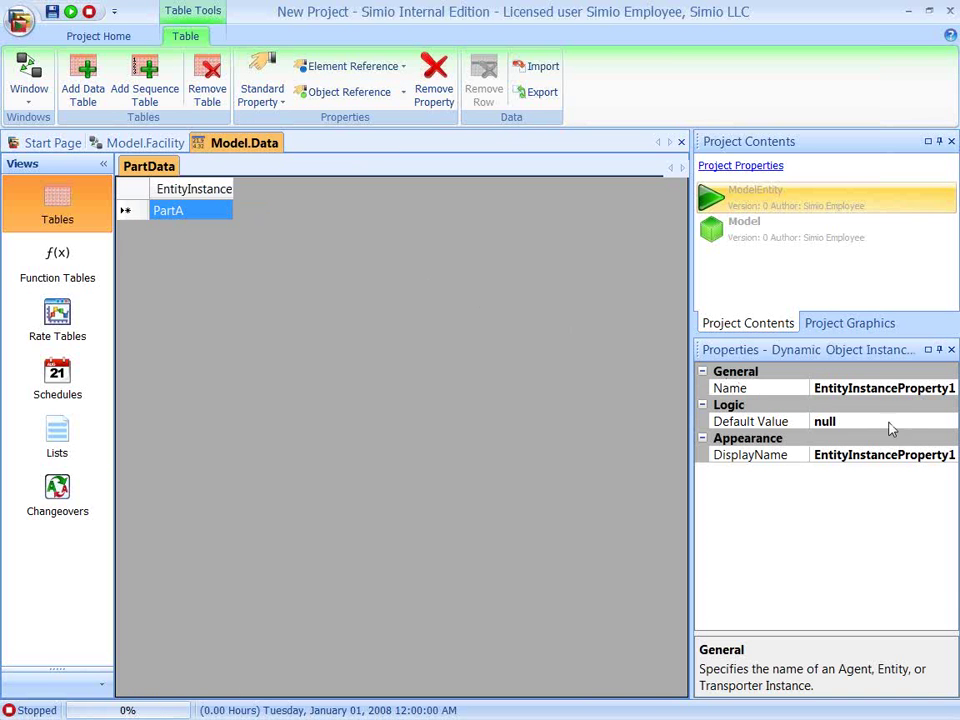
{"action": "left_click", "coordinate": [953, 391]}
{"action": "key", "text": "BackSpace"}
{"action": "key", "text": "BackSpace"}
{"action": "key", "text": "BackSpace"}
{"action": "key", "text": "BackSpace"}
{"action": "key", "text": "BackSpace"}
{"action": "key", "text": "BackSpace"}
{"action": "key", "text": "BackSpace"}
{"action": "key", "text": "BackSpace"}
{"action": "key", "text": "BackSpace"}
{"action": "key", "text": "BackSpace"}
{"action": "key", "text": "BackSpace"}
{"action": "key", "text": "BackSpace"}
{"action": "key", "text": "BackSpace"}
{"action": "key", "text": "BackSpace"}
{"action": "key", "text": "BackSpace"}
{"action": "key", "text": "BackSpace"}
{"action": "key", "text": "BackSpace"}
{"action": "key", "text": "BackSpace"}
{"action": "key", "text": "BackSpace"}
{"action": "key", "text": "BackSpace"}
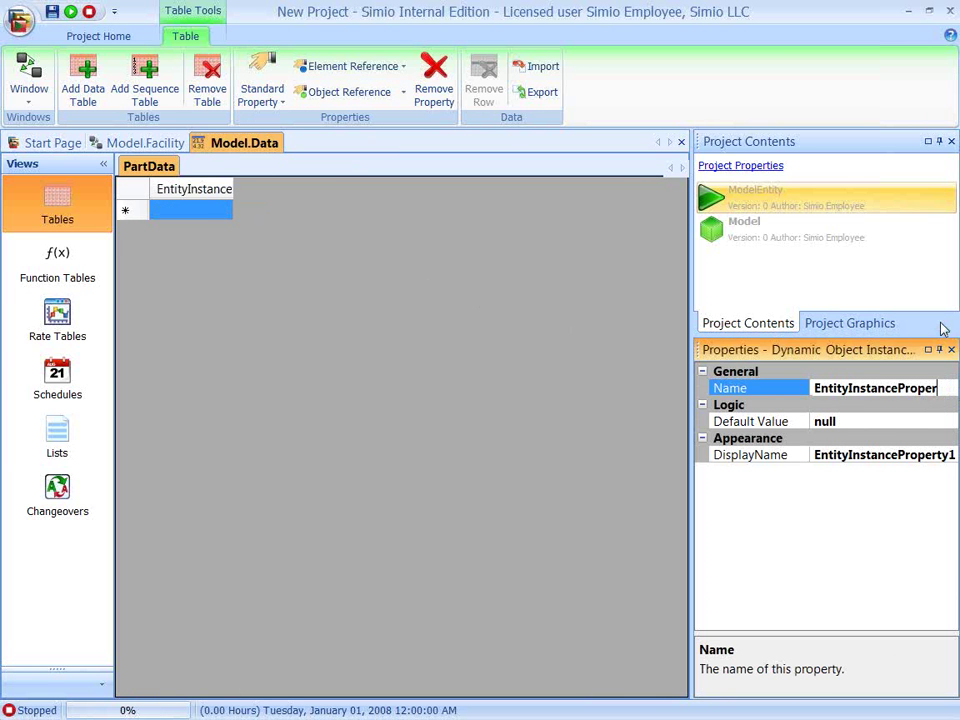
{"action": "type", "text": "PartType"}
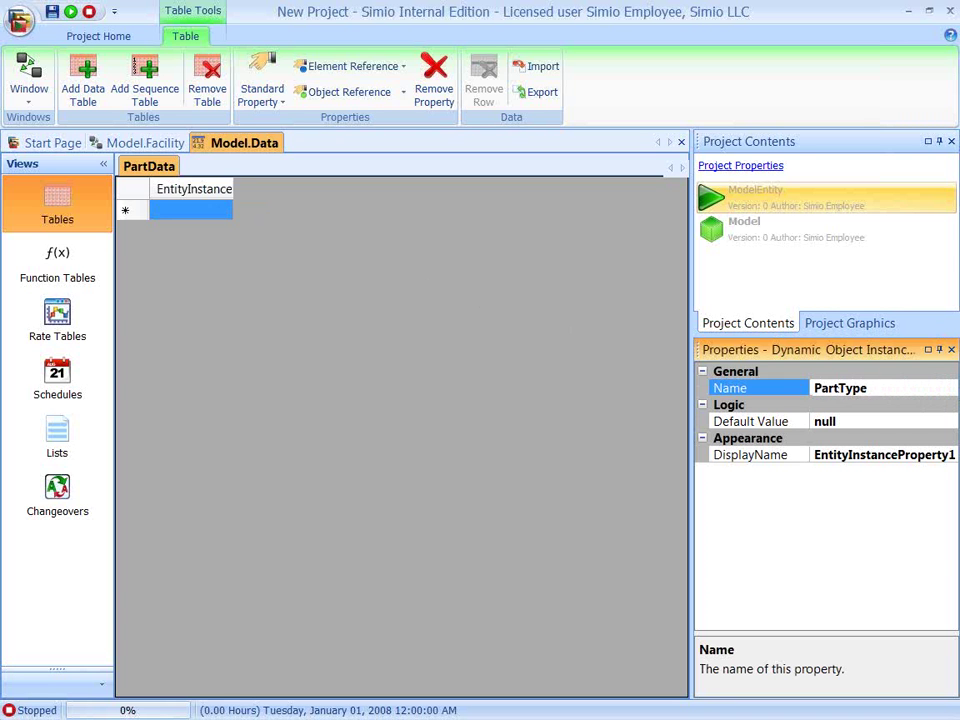
{"action": "left_click", "coordinate": [519, 294]}
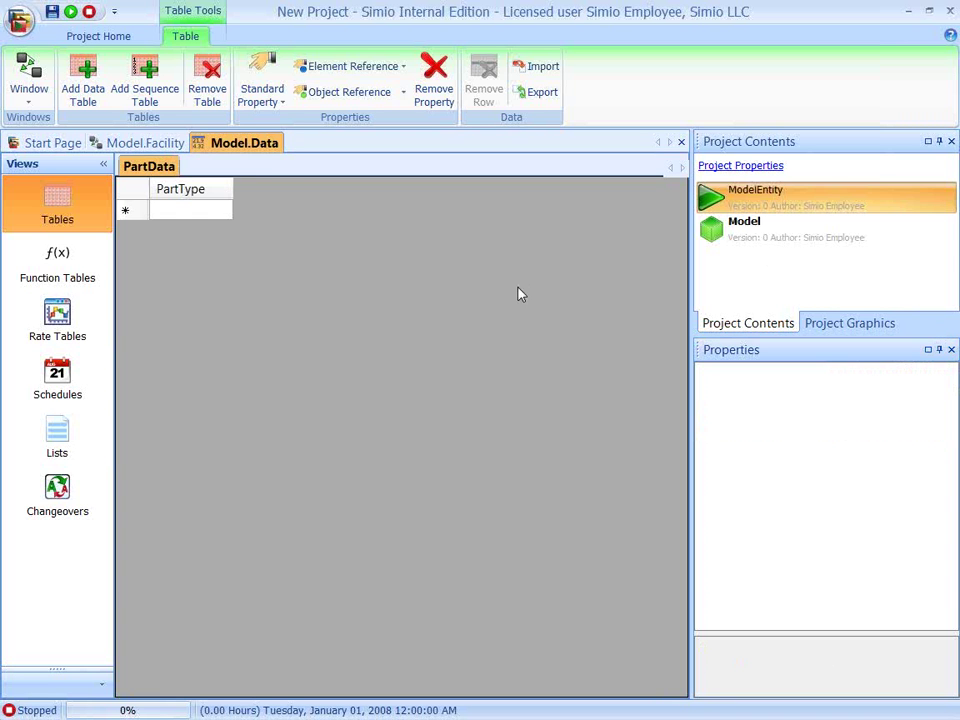
- Add a Real column named ProductMix
{"action": "left_click", "coordinate": [269, 102]}
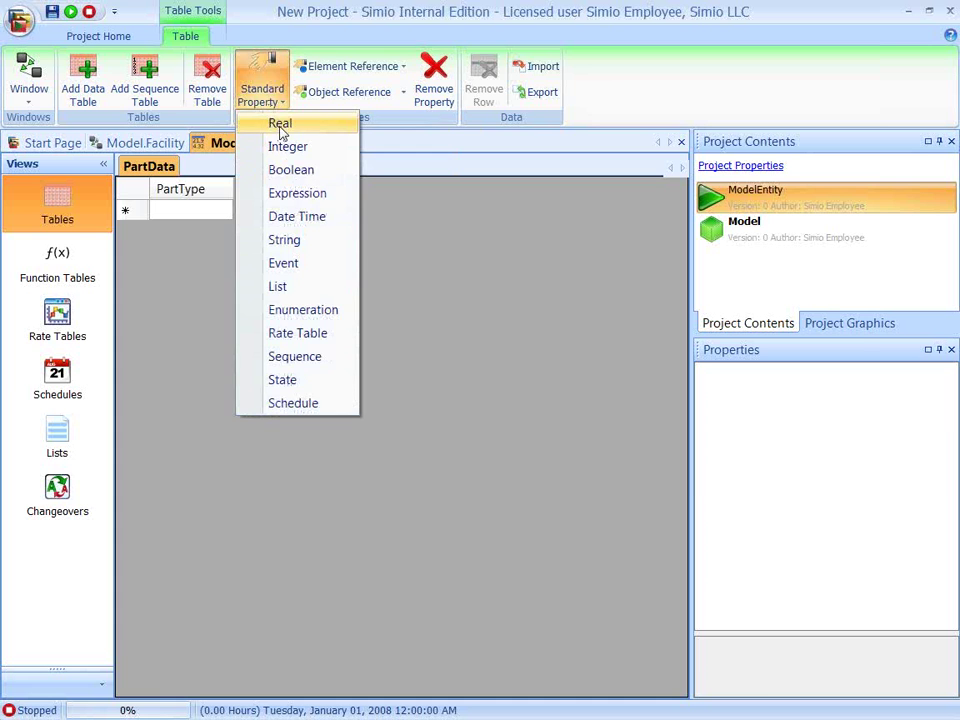
{"action": "left_click", "coordinate": [281, 124]}
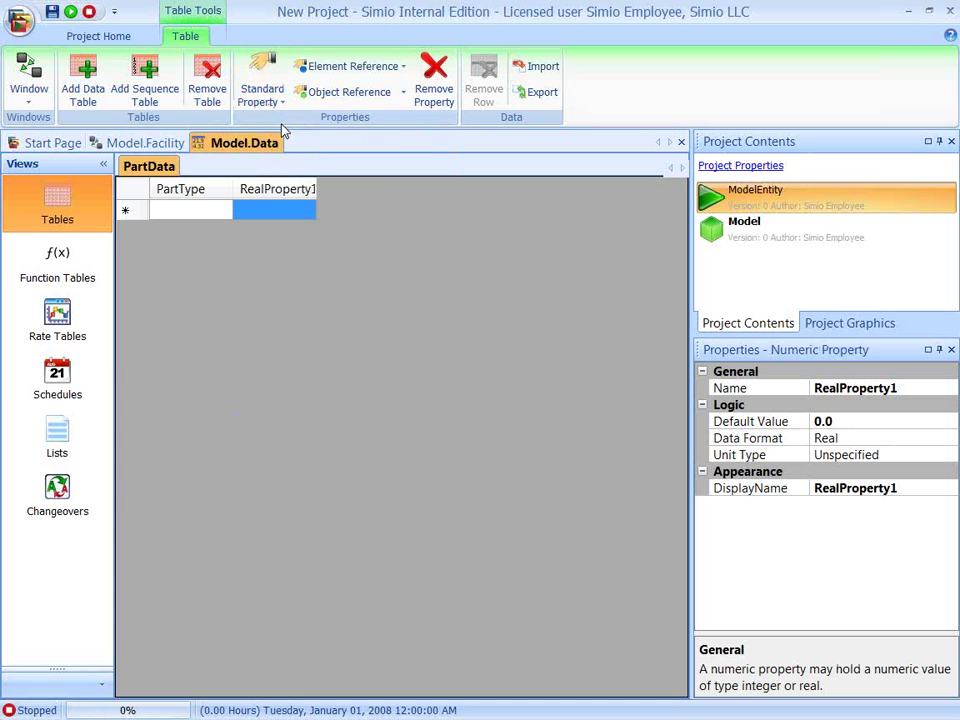
{"action": "left_click", "coordinate": [909, 388]}
{"action": "key", "text": "BackSpace"}
{"action": "key", "text": "BackSpace"}
{"action": "key", "text": "BackSpace"}
{"action": "key", "text": "BackSpace"}
{"action": "key", "text": "BackSpace"}
{"action": "key", "text": "BackSpace"}
{"action": "key", "text": "BackSpace"}
{"action": "key", "text": "BackSpace"}
{"action": "key", "text": "BackSpace"}
{"action": "key", "text": "BackSpace"}
{"action": "key", "text": "BackSpace"}
{"action": "key", "text": "BackSpace"}
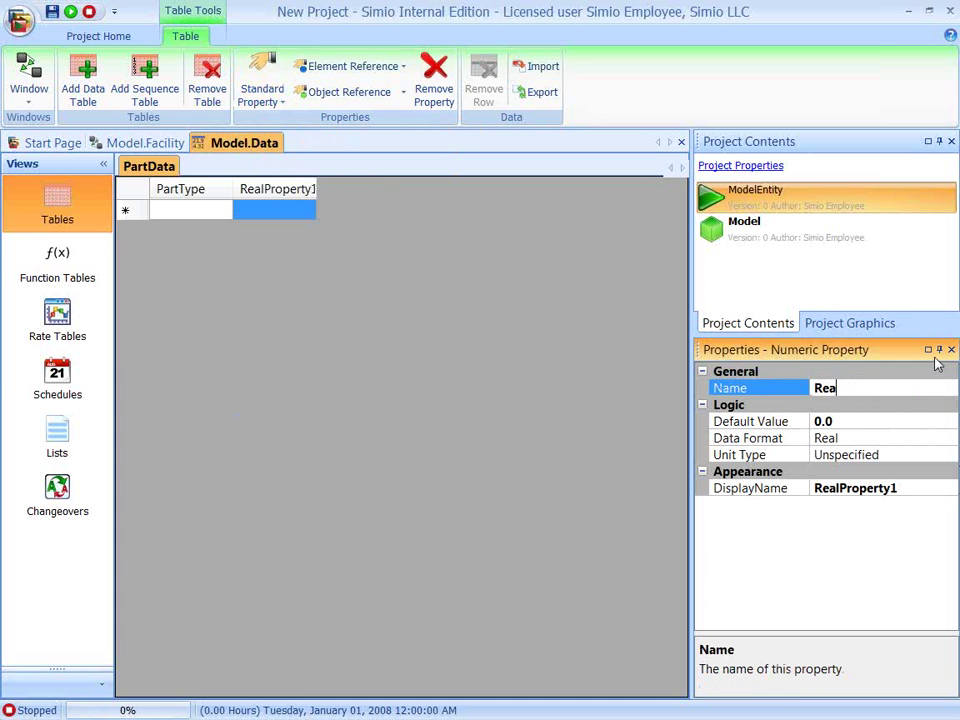
{"action": "type", "text": "ProductMix"}
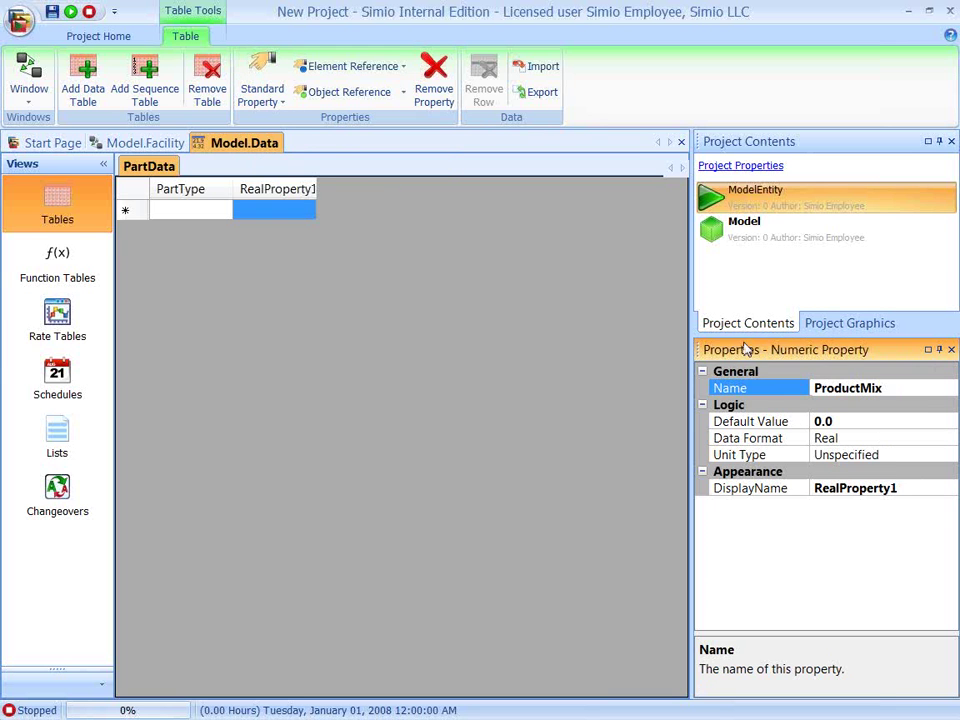
{"action": "left_click", "coordinate": [555, 334]}
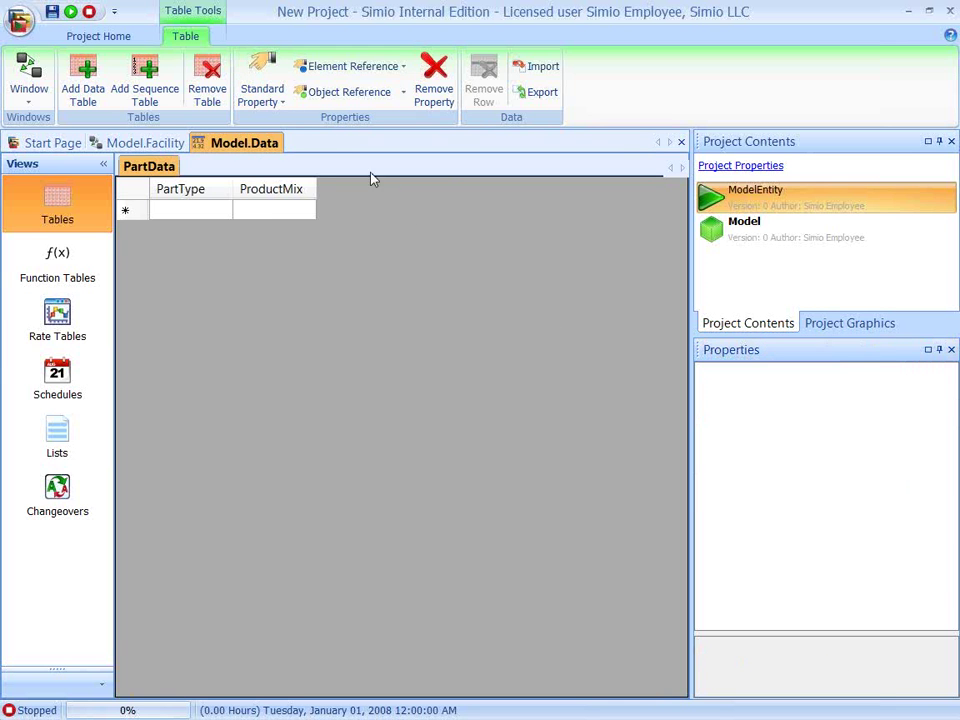
- Add an Expression column named ProcessTime
{"action": "left_click", "coordinate": [276, 98]}
{"action": "left_click", "coordinate": [307, 193]}
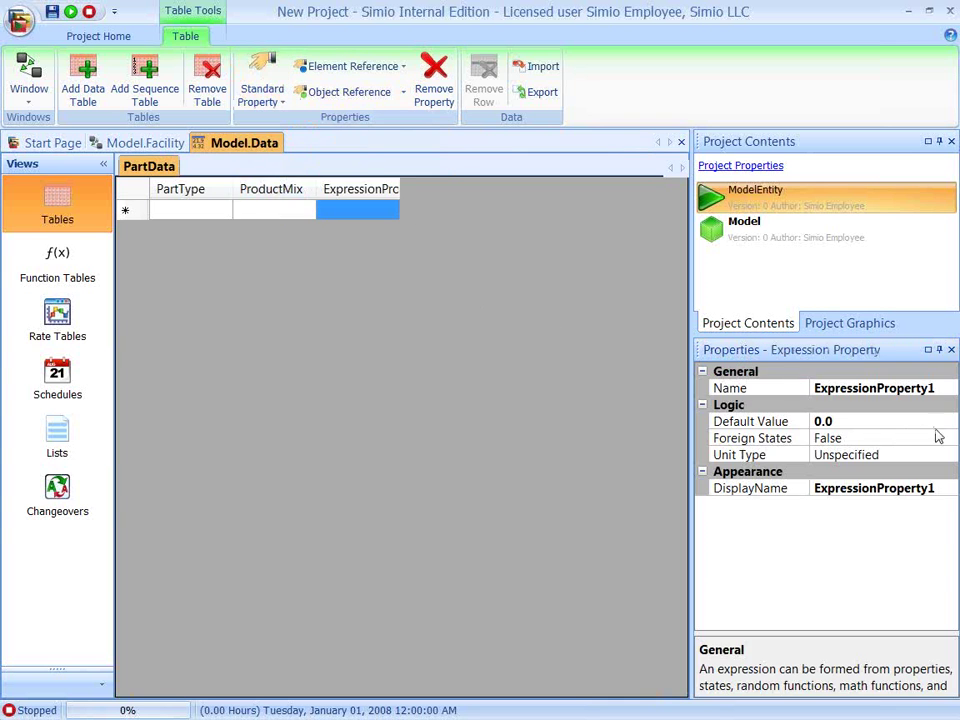
{"action": "left_click", "coordinate": [935, 389]}
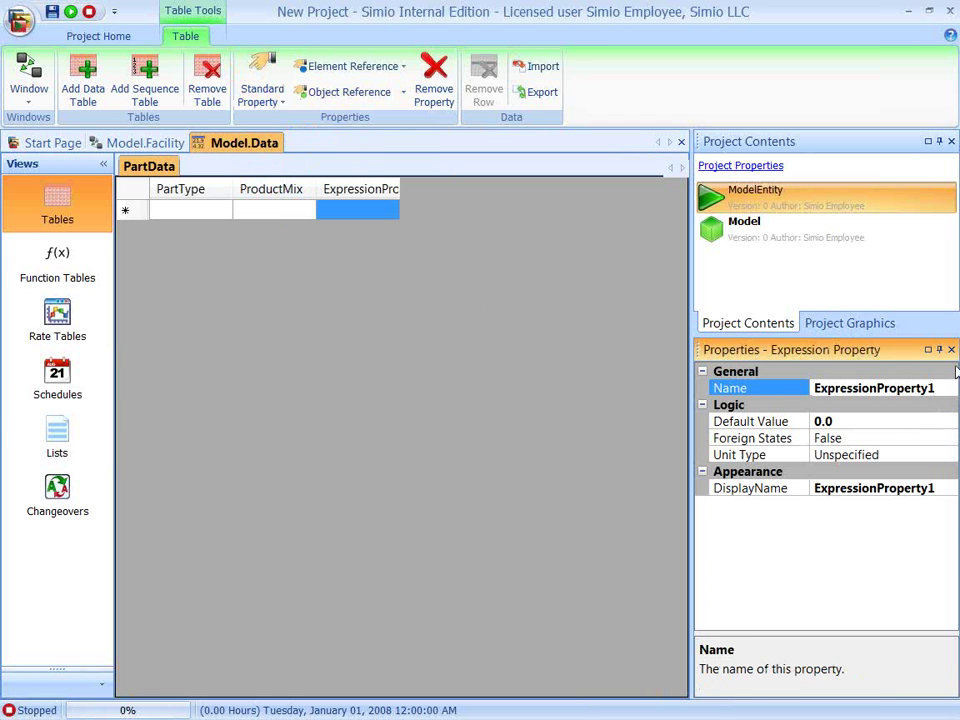
{"action": "key", "text": "BackSpace"}
{"action": "key", "text": "BackSpace"}
{"action": "key", "text": "BackSpace"}
{"action": "key", "text": "BackSpace"}
{"action": "key", "text": "BackSpace"}
{"action": "key", "text": "BackSpace"}
{"action": "key", "text": "BackSpace"}
{"action": "key", "text": "BackSpace"}
{"action": "key", "text": "BackSpace"}
{"action": "key", "text": "BackSpace"}
{"action": "key", "text": "BackSpace"}
{"action": "key", "text": "BackSpace"}
{"action": "key", "text": "BackSpace"}
{"action": "key", "text": "BackSpace"}
{"action": "key", "text": "BackSpace"}
{"action": "key", "text": "BackSpace"}
{"action": "key", "text": "BackSpace"}
{"action": "key", "text": "BackSpace"}
{"action": "type", "text": "P"}
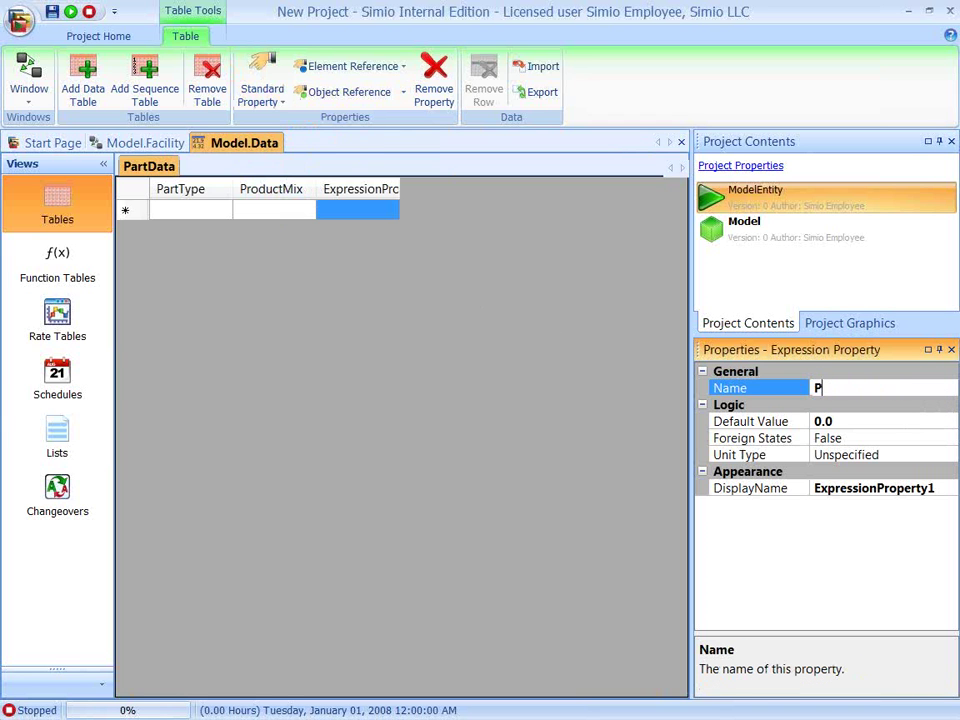
{"action": "type", "text": "rocessTime"}
{"action": "left_click", "coordinate": [344, 295]}
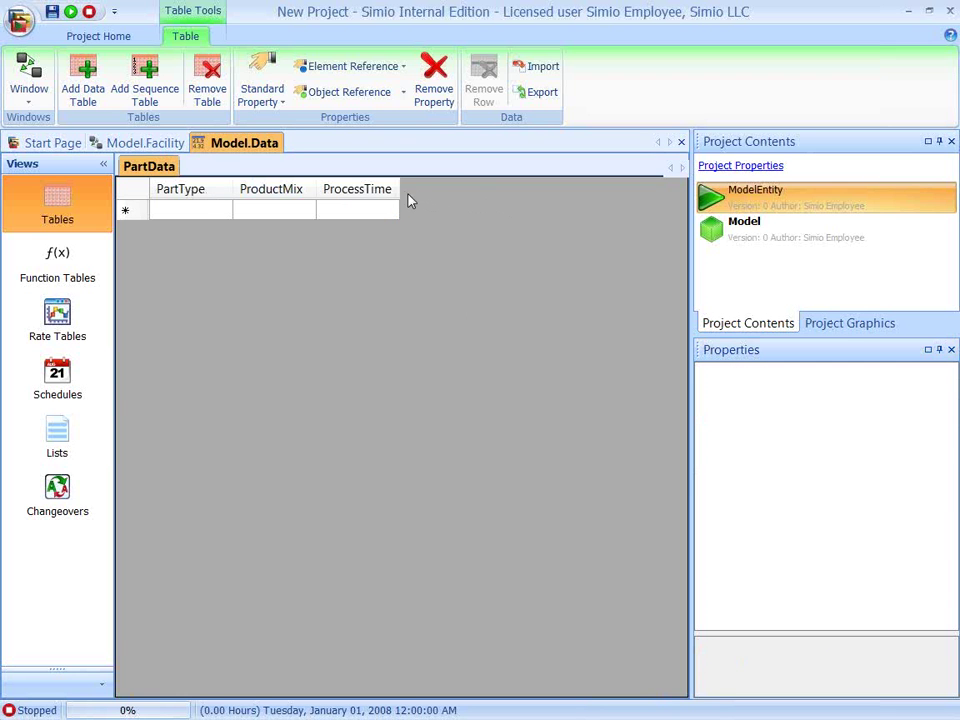
- Enter the first row: PartA with ProductMix 50 and ProcessTime 2
{"action": "left_click_drag", "start_coordinate": [399, 187], "coordinate": [465, 188]}
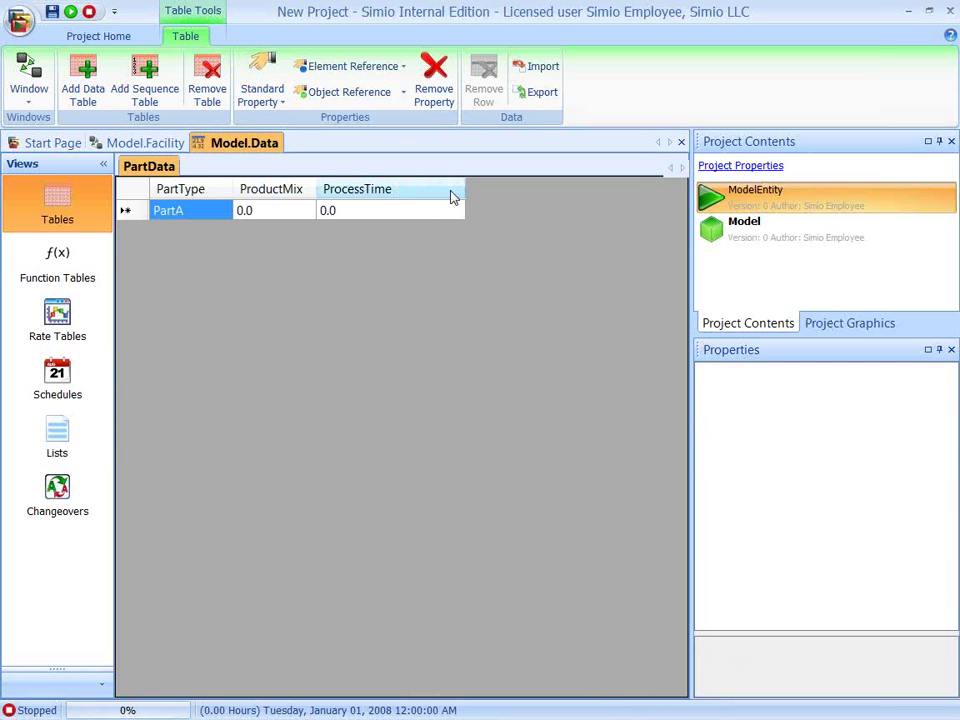
{"action": "left_click", "coordinate": [218, 211]}
{"action": "left_click", "coordinate": [224, 213]}
{"action": "left_click", "coordinate": [268, 215]}
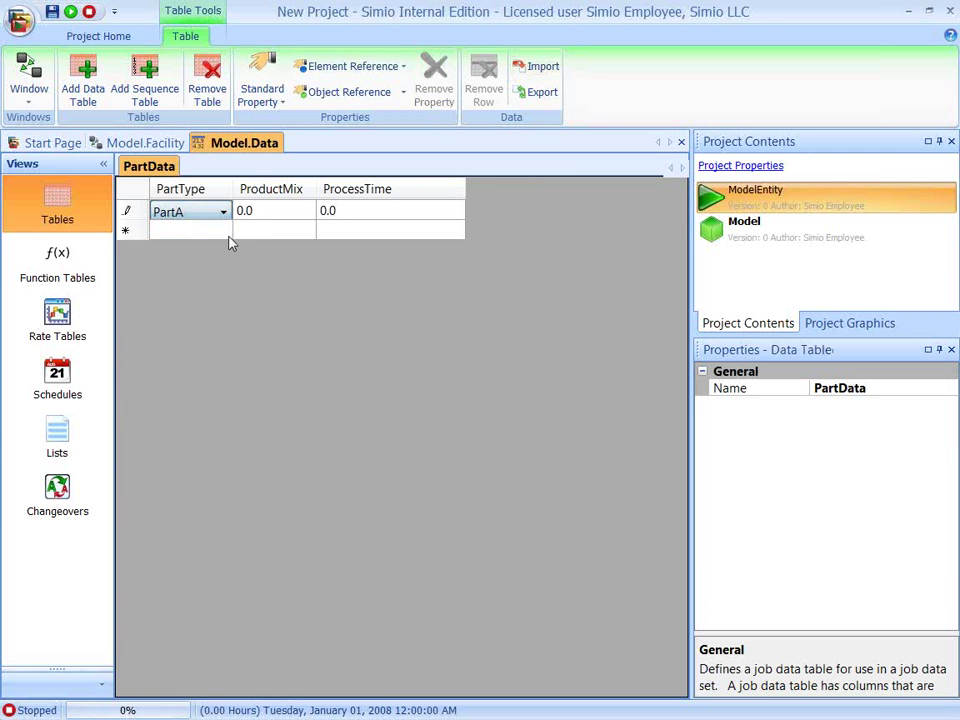
{"action": "left_click", "coordinate": [270, 209]}
{"action": "type", "text": "50"}
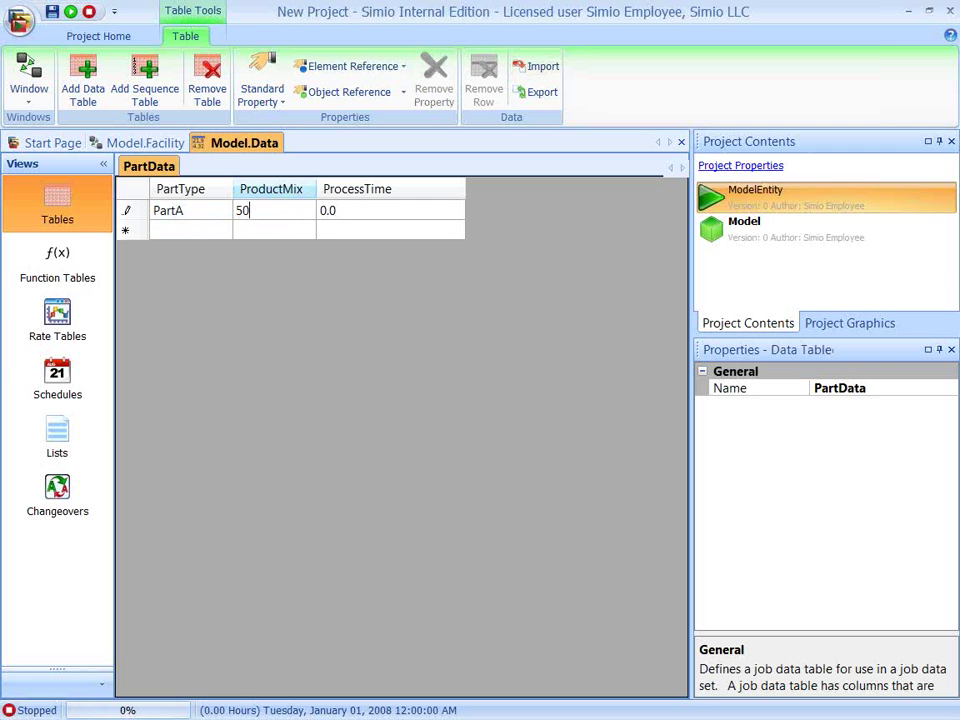
{"action": "left_click", "coordinate": [358, 213]}
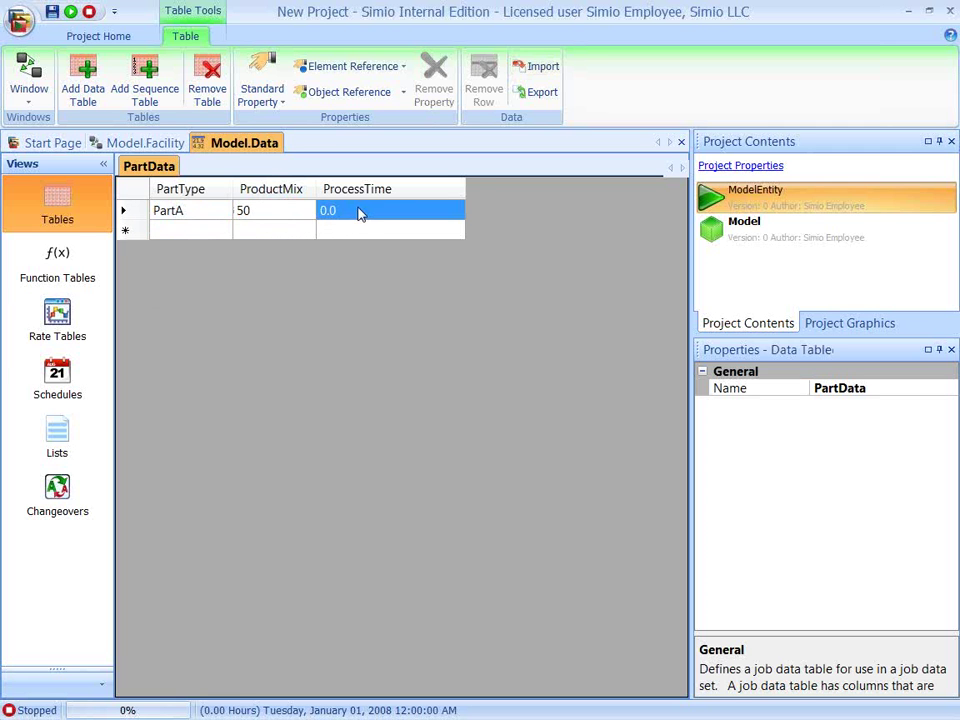
{"action": "type", "text": "2"}
- Add a second row: PartB with ProductMix 30 and ProcessTime 4
{"action": "left_click", "coordinate": [218, 231]}
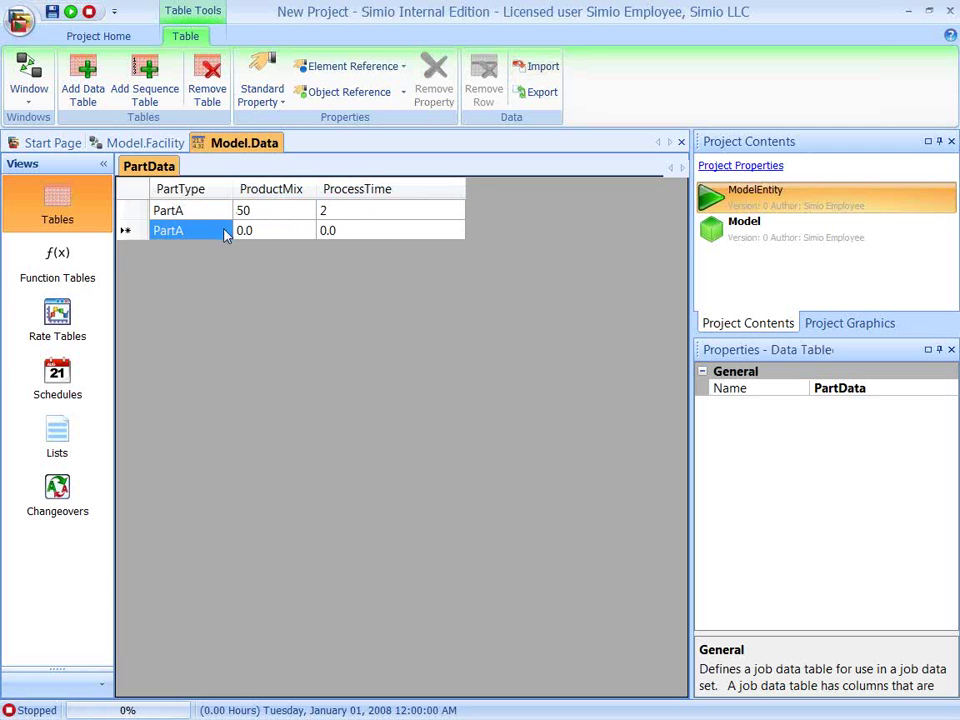
{"action": "left_click", "coordinate": [224, 234]}
{"action": "left_click", "coordinate": [224, 234]}
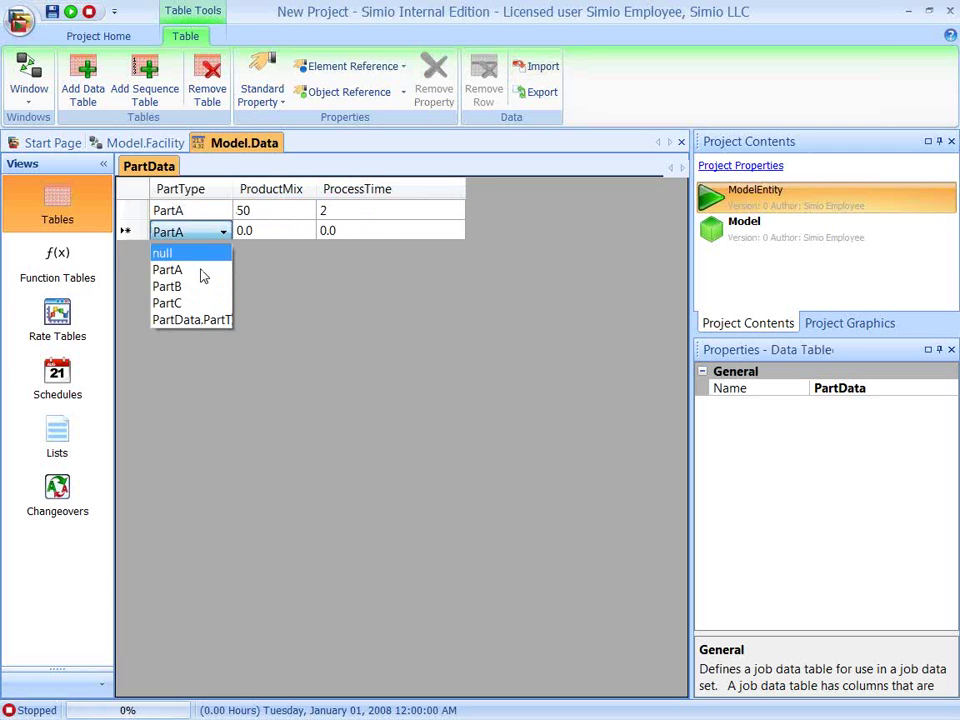
{"action": "left_click", "coordinate": [305, 231]}
{"action": "type", "text": "30"}
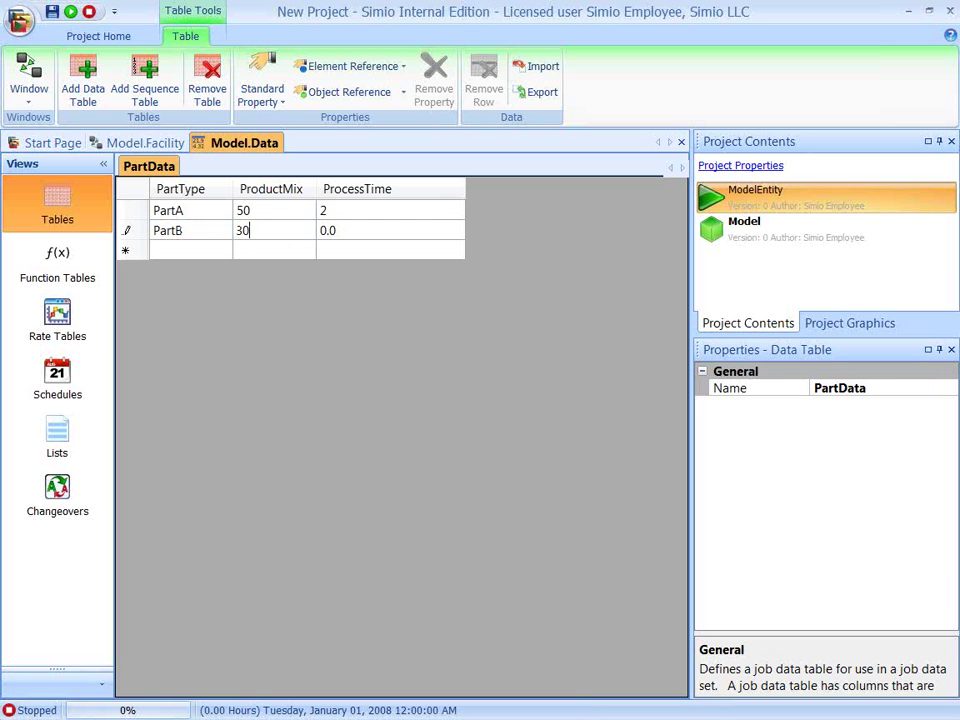
{"action": "left_click", "coordinate": [362, 231]}
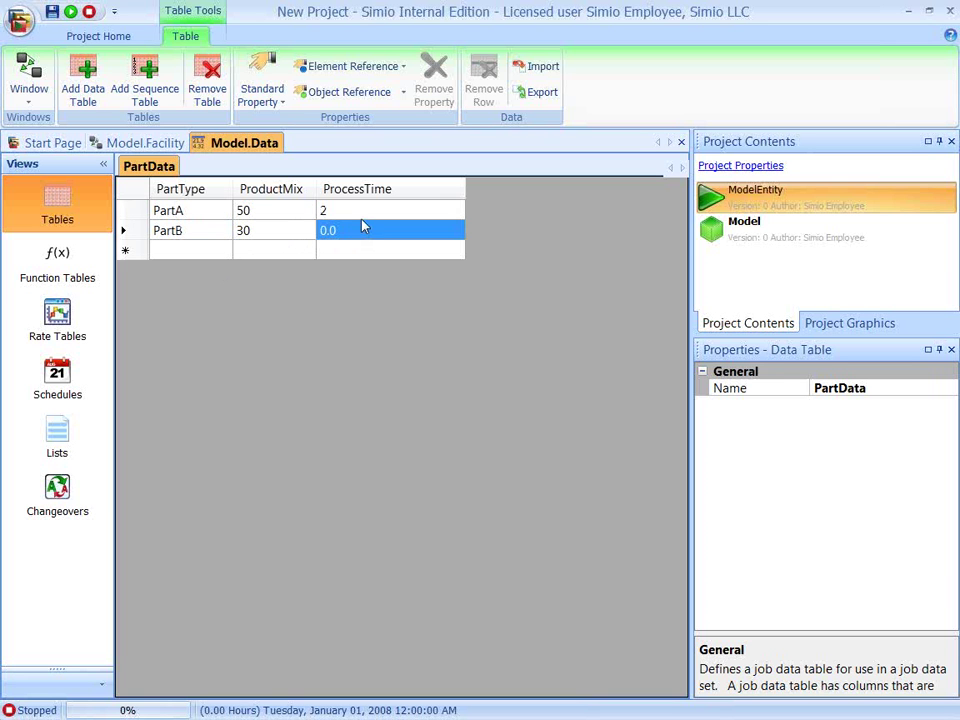
{"action": "type", "text": "4"}
- Add a third row: PartC with ProductMix 20 and ProcessTime Random.Uniform(4,6)
{"action": "left_click", "coordinate": [198, 252]}
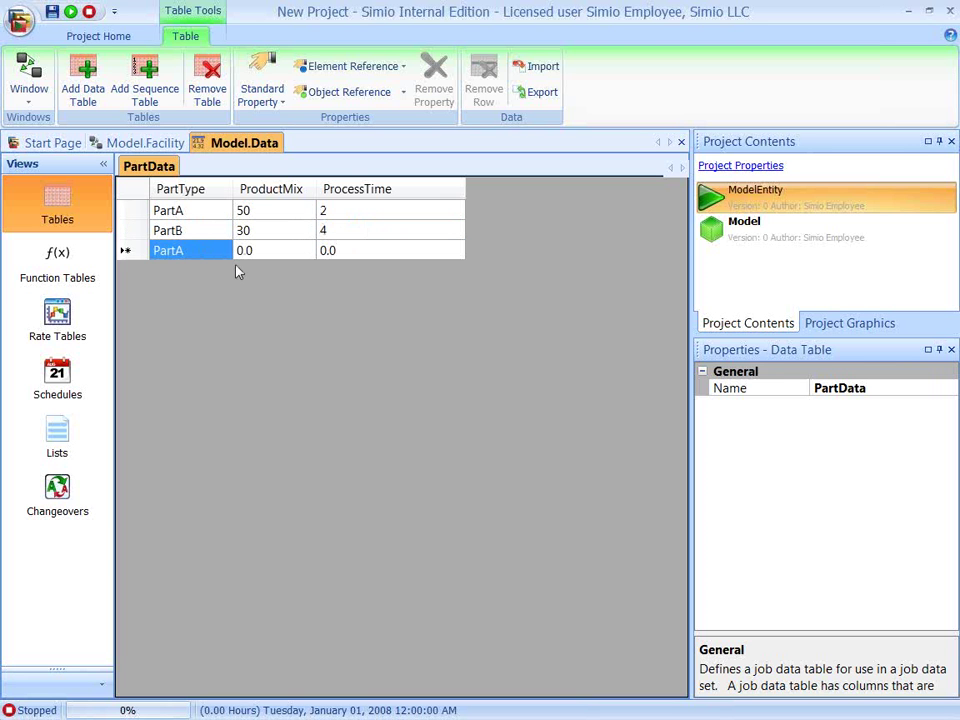
{"action": "key", "text": "Down"}
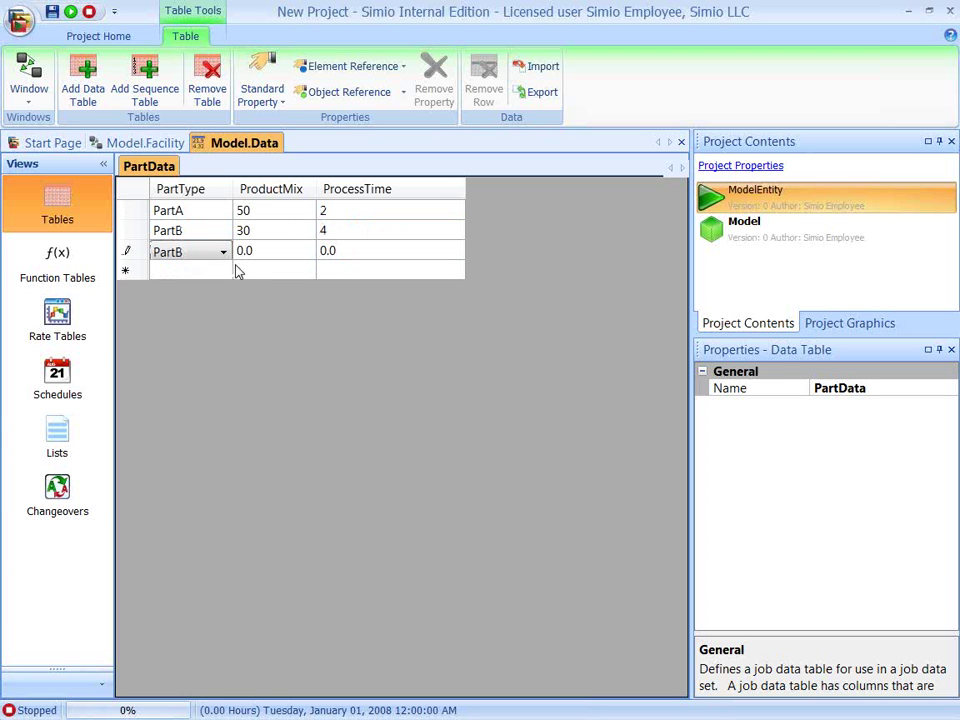
{"action": "left_click", "coordinate": [221, 253]}
{"action": "left_click", "coordinate": [190, 318]}
{"action": "left_click", "coordinate": [289, 251]}
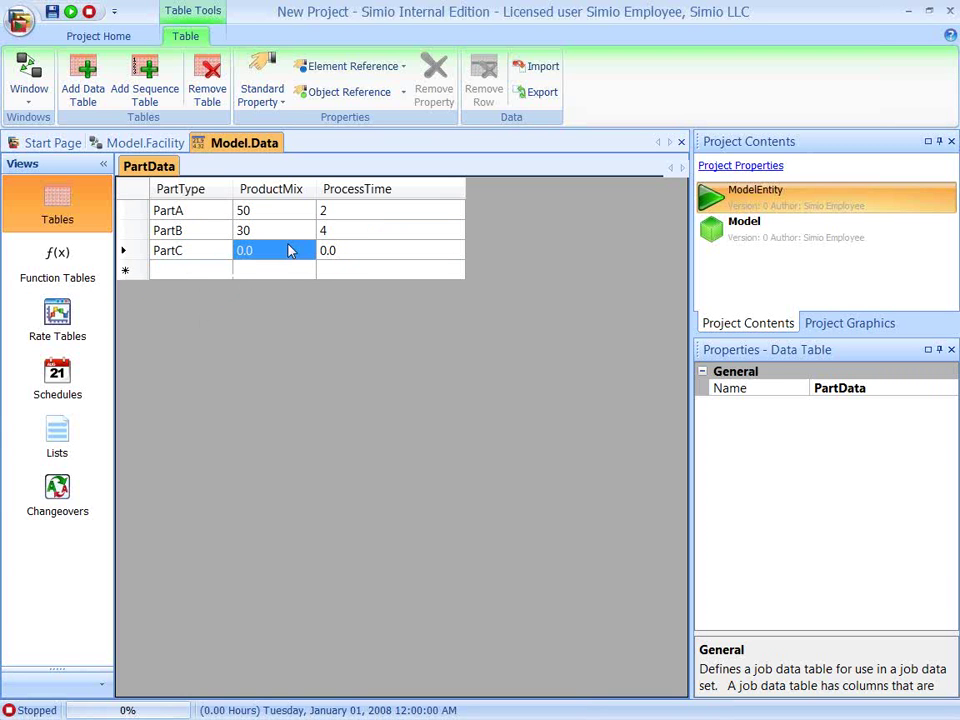
{"action": "type", "text": "20"}
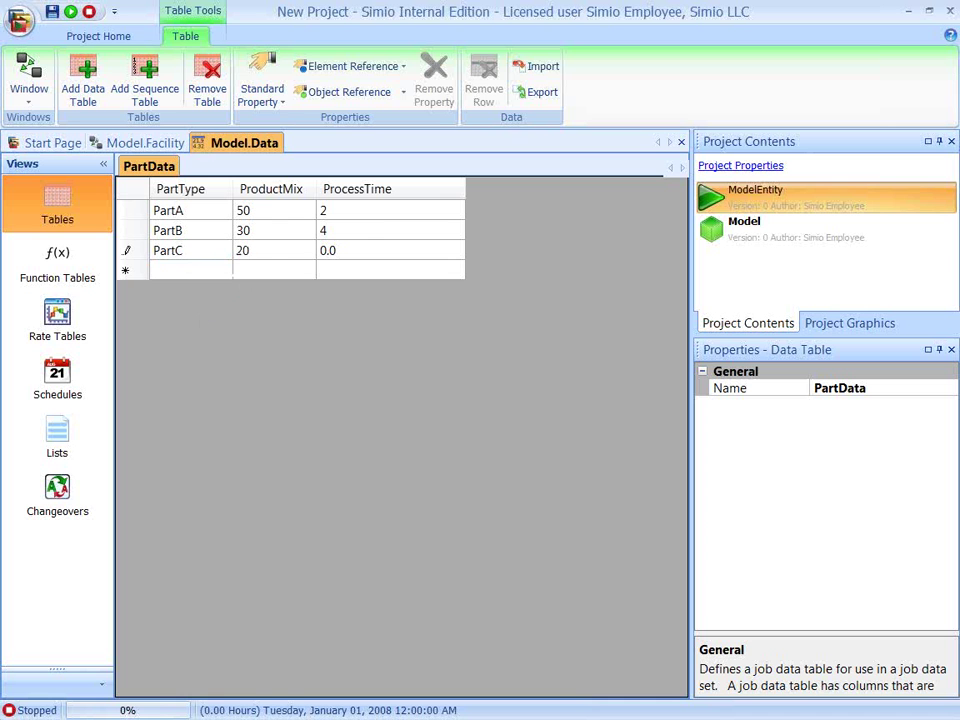
{"action": "left_click", "coordinate": [366, 252]}
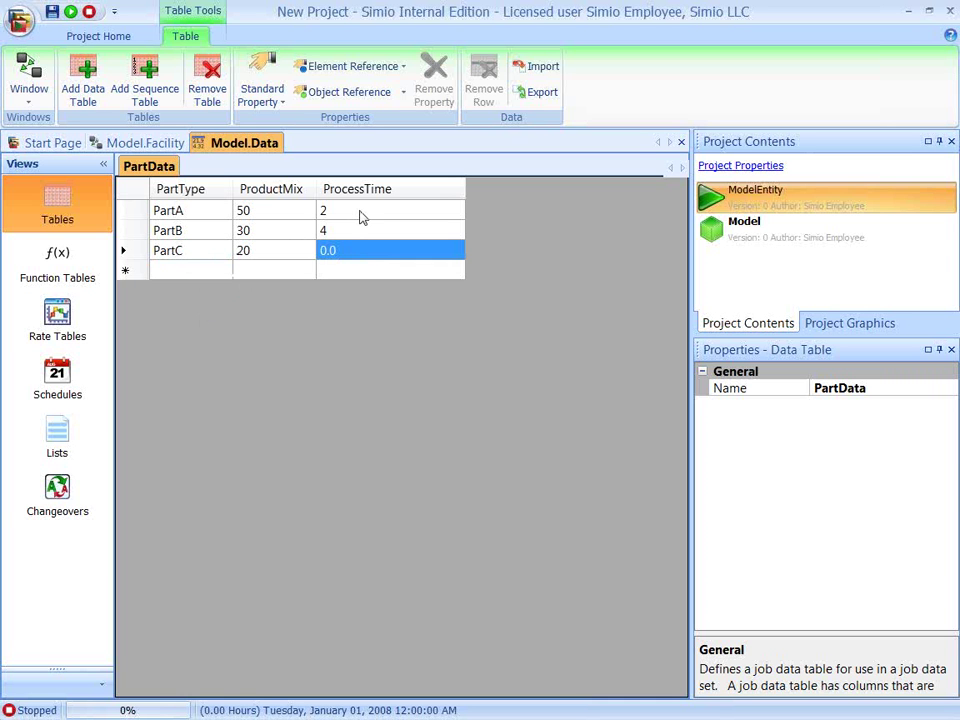
{"action": "type", "text": "Random"}
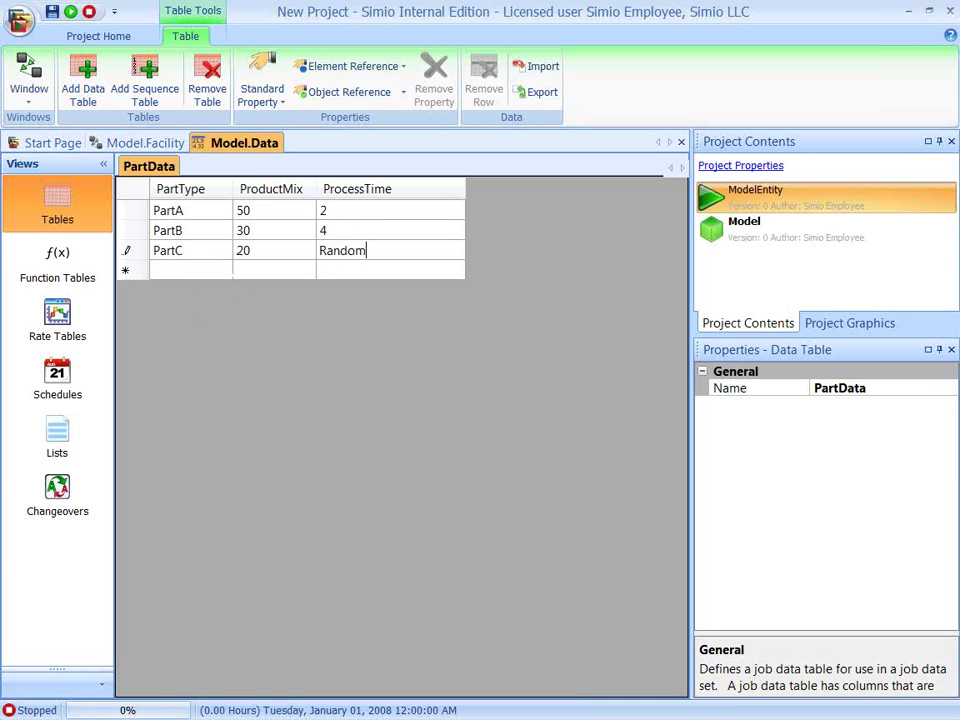
{"action": "type", "text": ".Uniform(4,6"}
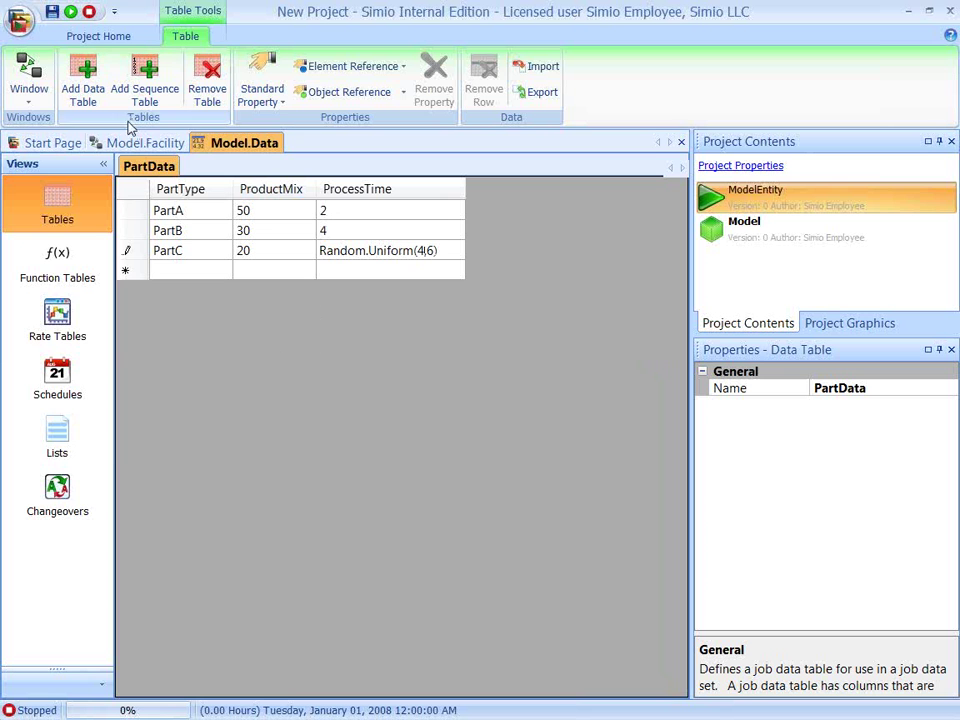
{"action": "left_click", "coordinate": [42, 108]}
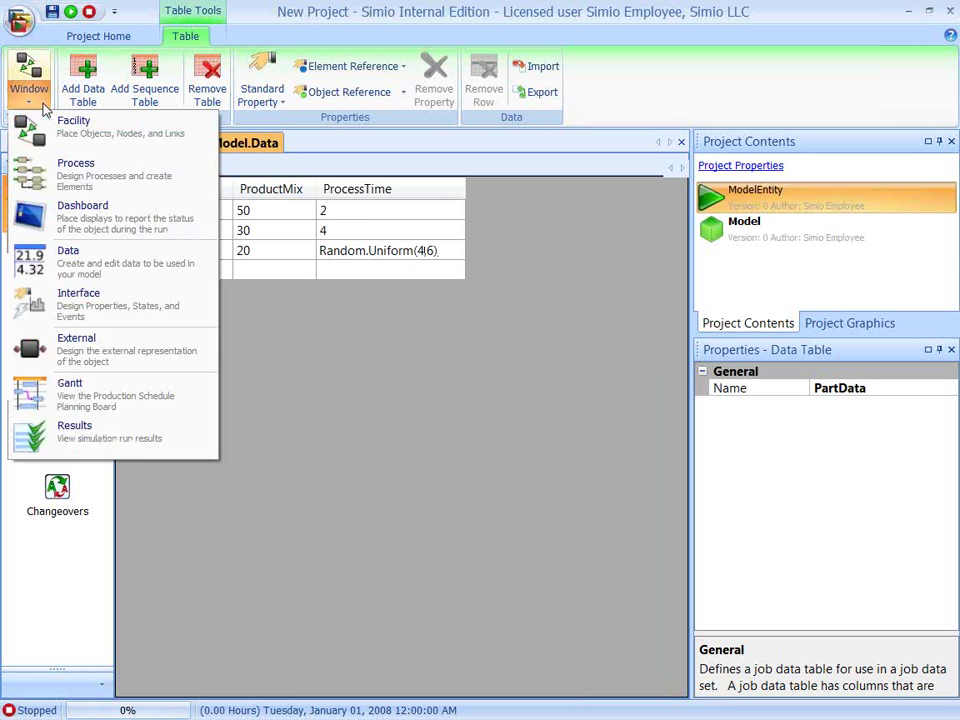
- In the Processes view, create a new process named SetDataRow
{"action": "left_click", "coordinate": [84, 176]}
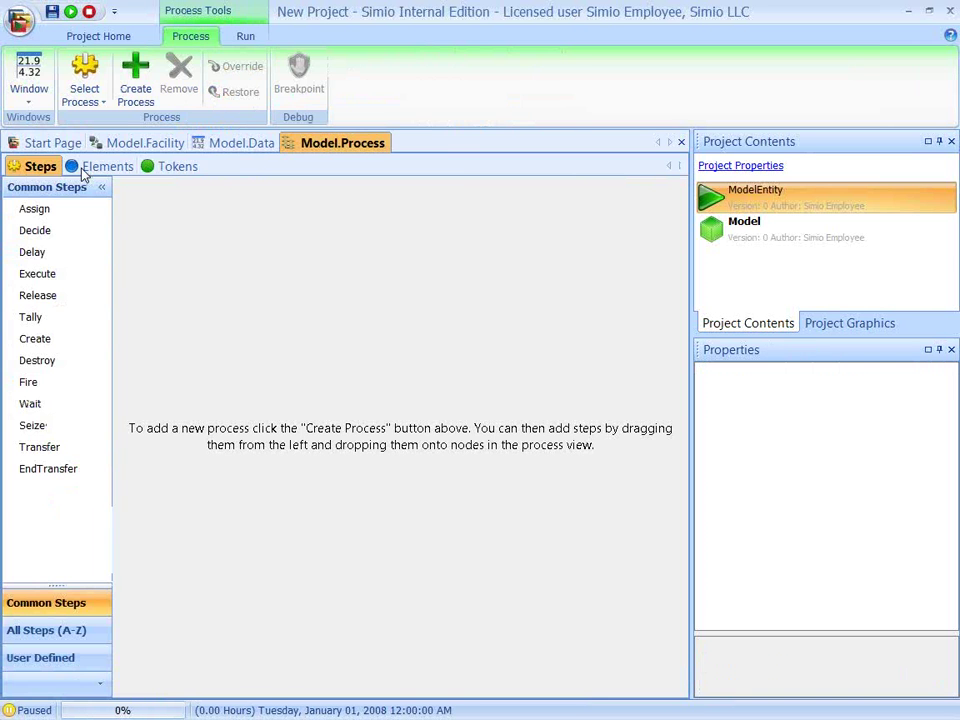
{"action": "left_click", "coordinate": [138, 95]}
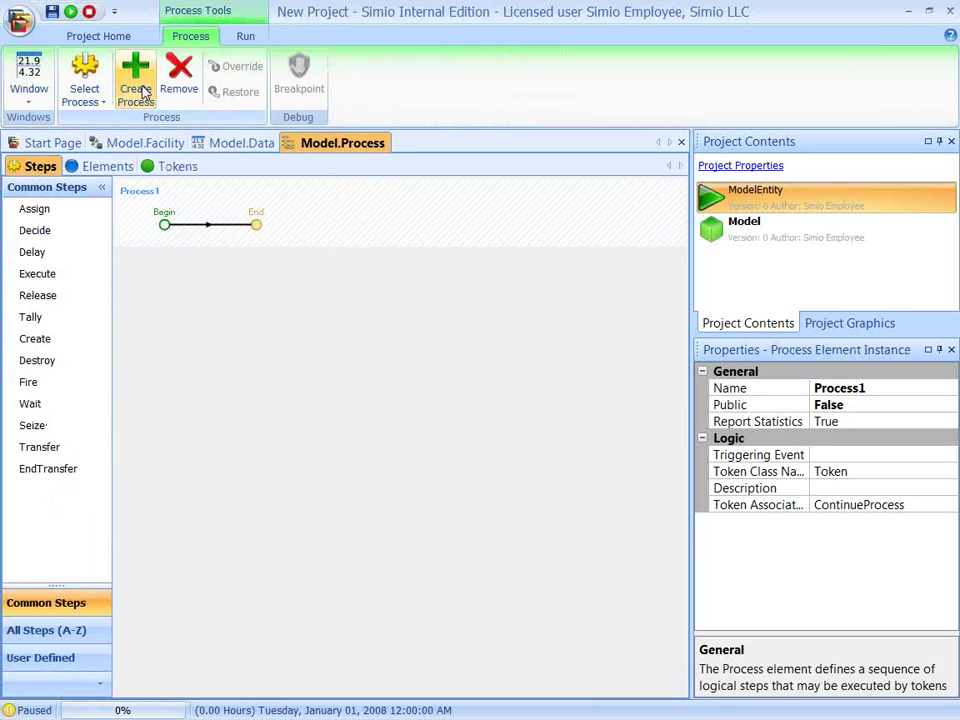
{"action": "left_click", "coordinate": [901, 391]}
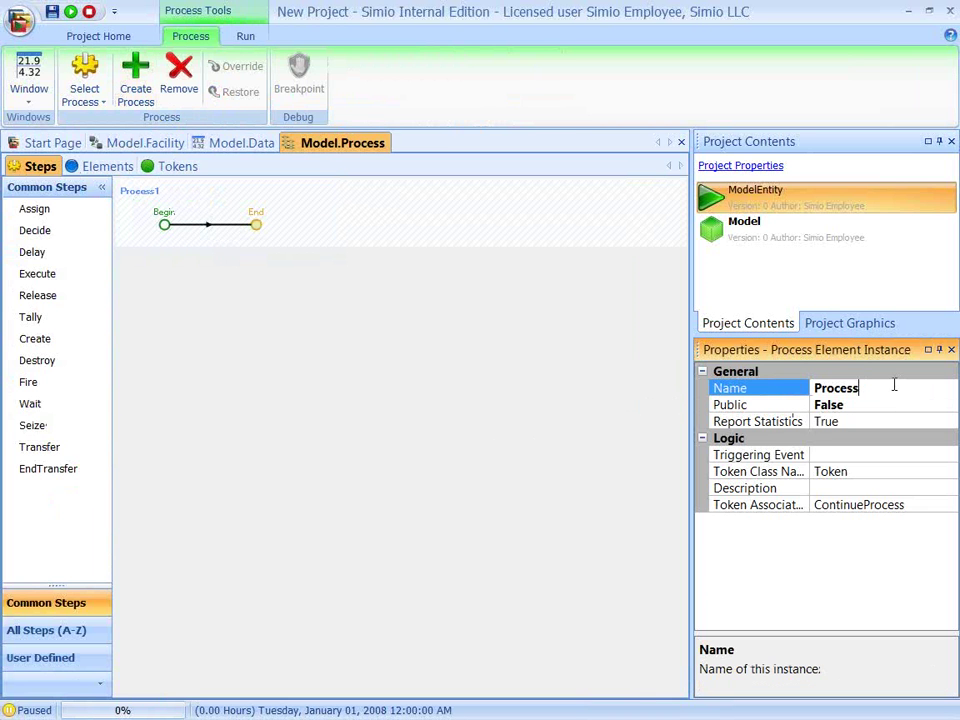
{"action": "key", "text": "BackSpace"}
{"action": "key", "text": "BackSpace"}
{"action": "key", "text": "BackSpace"}
{"action": "key", "text": "BackSpace"}
{"action": "key", "text": "BackSpace"}
{"action": "type", "text": "SetDataRow"}
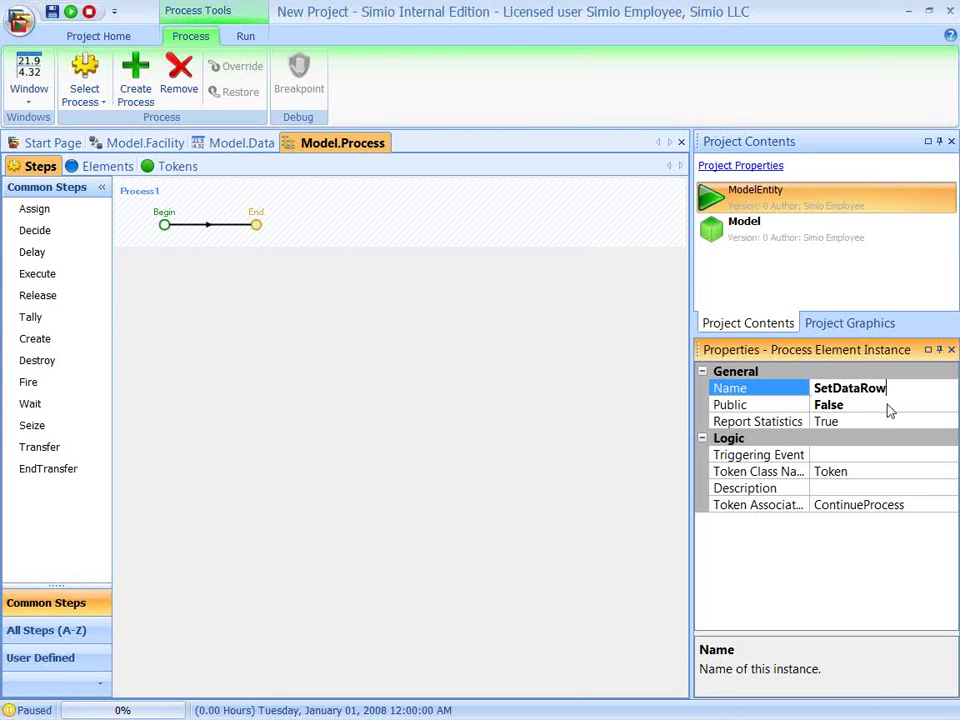
{"action": "left_click", "coordinate": [70, 632]}
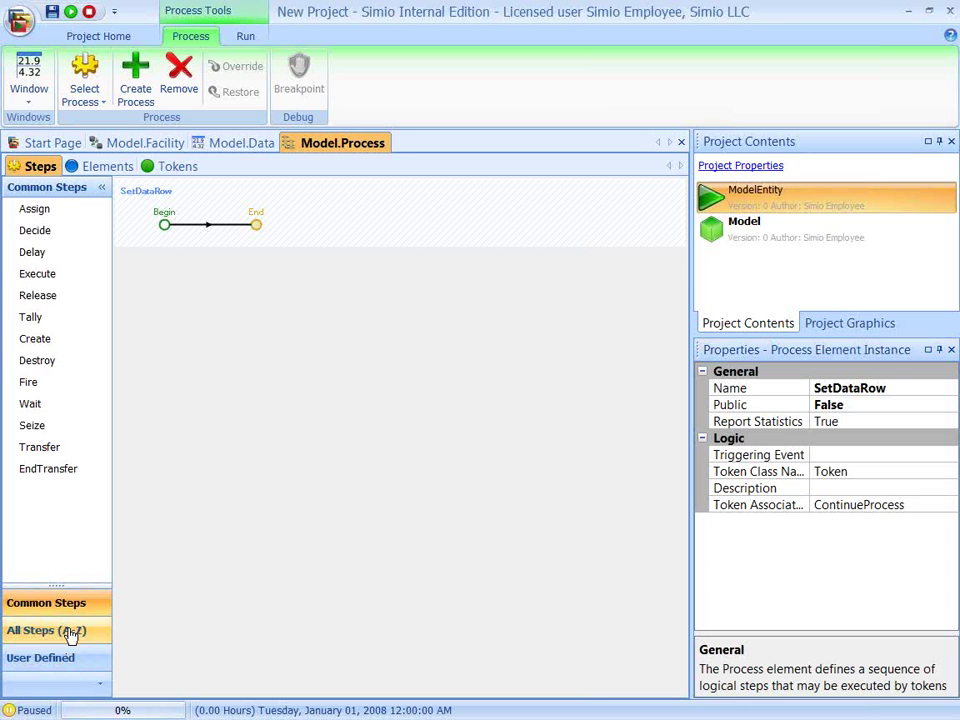
- Insert a SetTable step between Begin and End from the All Steps list
{"action": "left_click", "coordinate": [70, 632]}
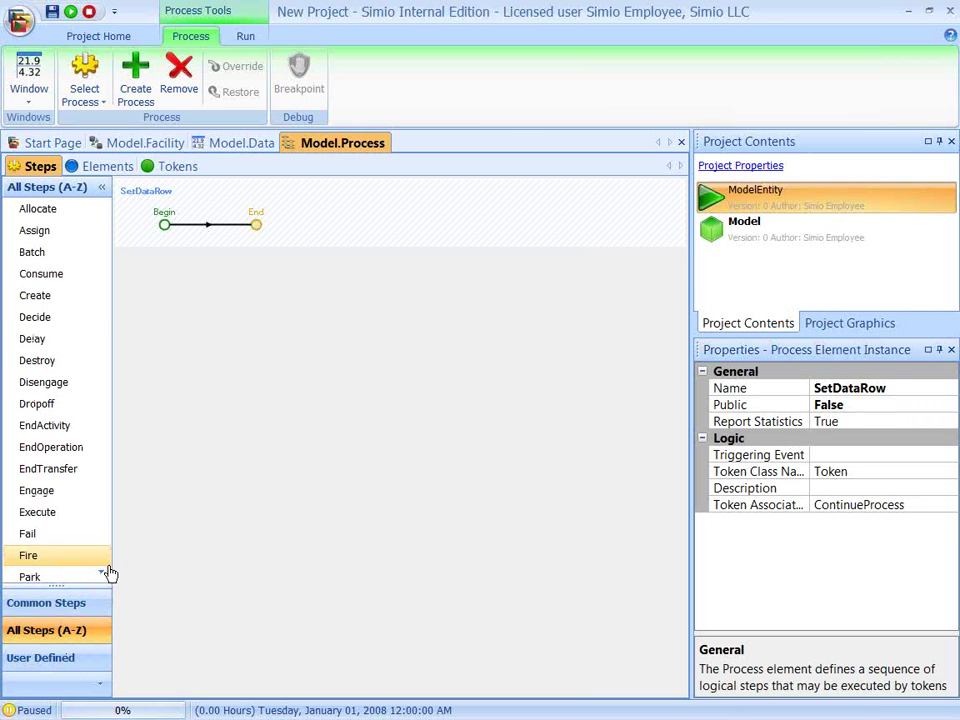
{"action": "scroll", "coordinate": [107, 573], "scroll_direction": "down", "scroll_amount": 8}
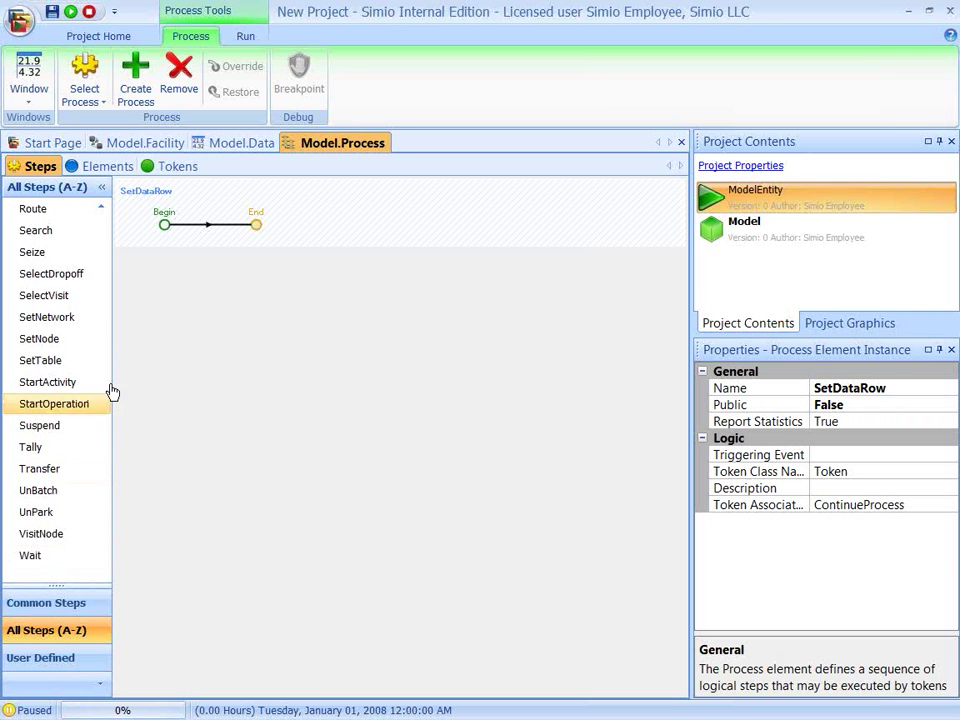
{"action": "left_click_drag", "start_coordinate": [88, 362], "coordinate": [246, 229]}
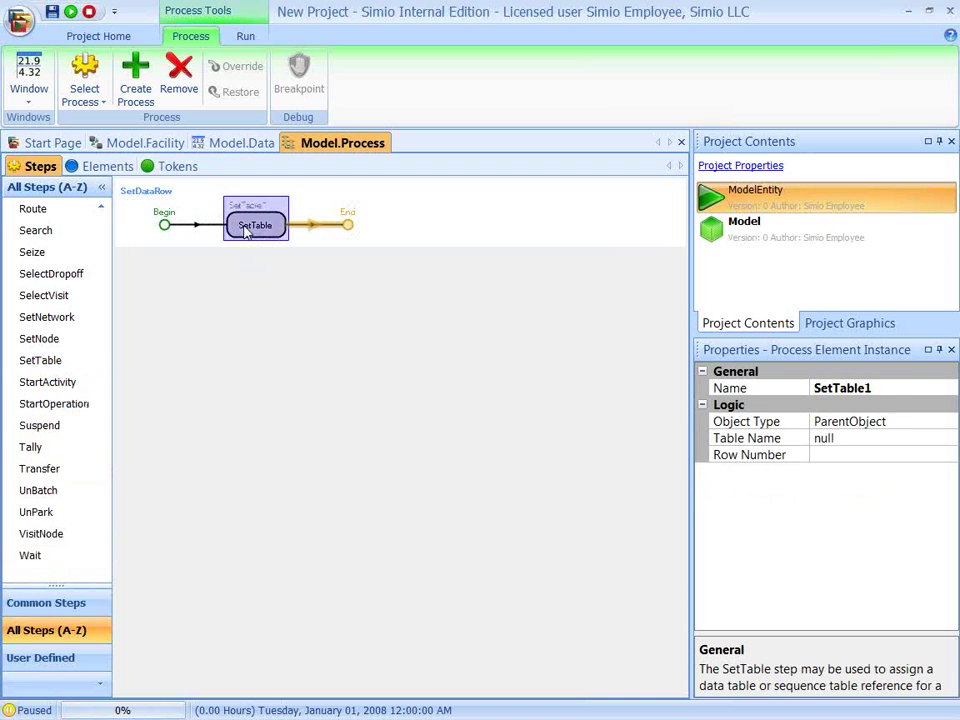
- Set SetTable1's Object Type to Token and its Table Name to PartData
{"action": "left_click", "coordinate": [950, 424]}
{"action": "left_click", "coordinate": [948, 421]}
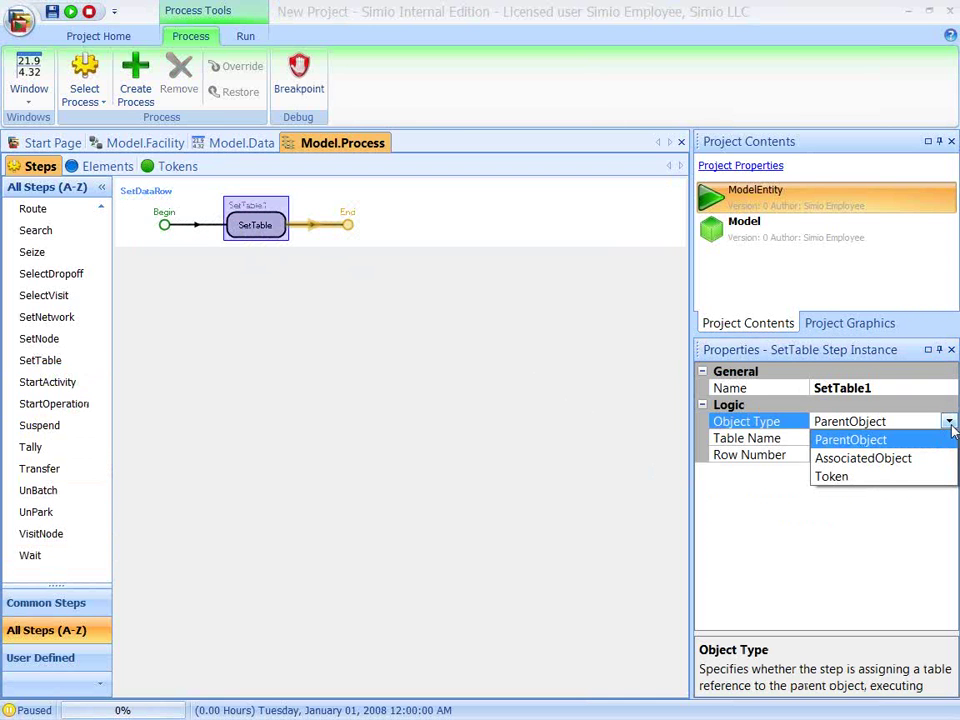
{"action": "left_click", "coordinate": [874, 477]}
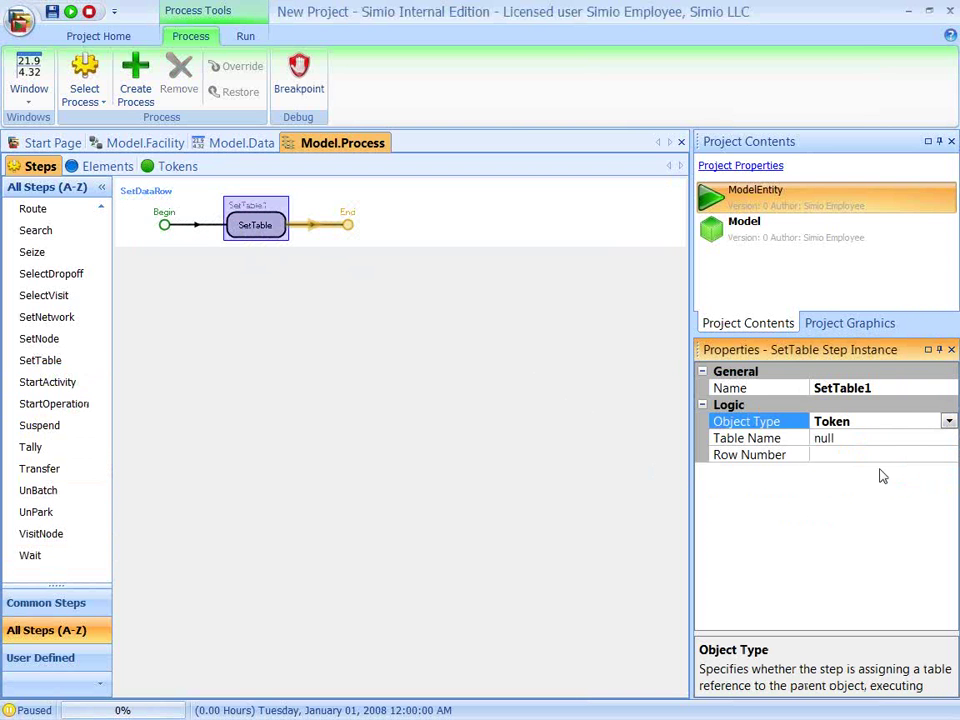
{"action": "left_click", "coordinate": [947, 441]}
{"action": "left_click", "coordinate": [948, 438]}
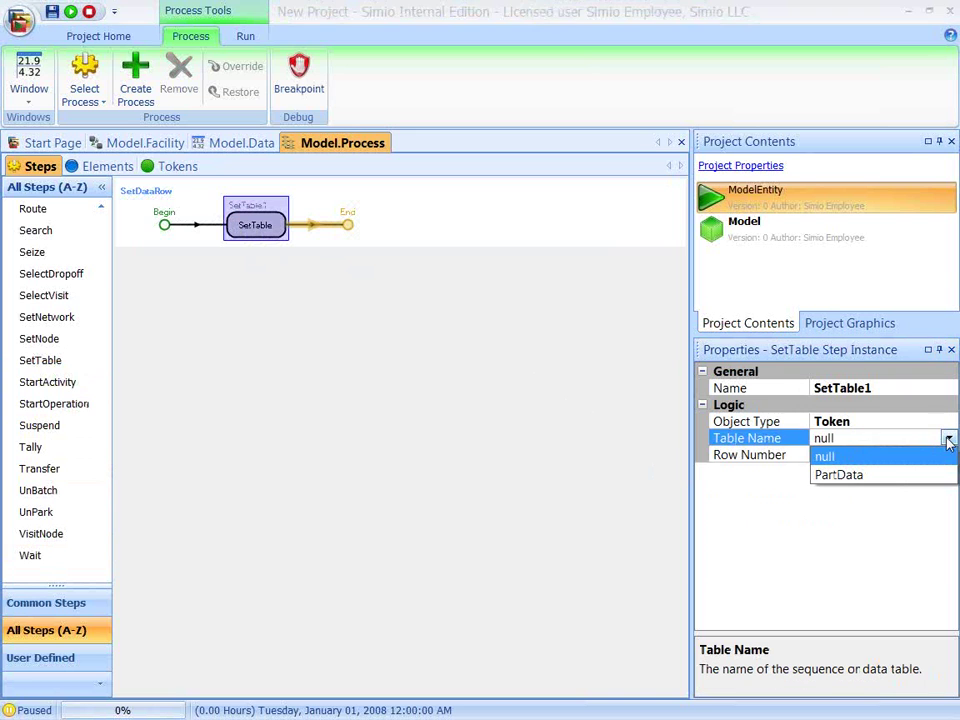
{"action": "left_click", "coordinate": [889, 477]}
- Set the Row Number to PartData.ProductMix.RandomRow
{"action": "left_click", "coordinate": [857, 457]}
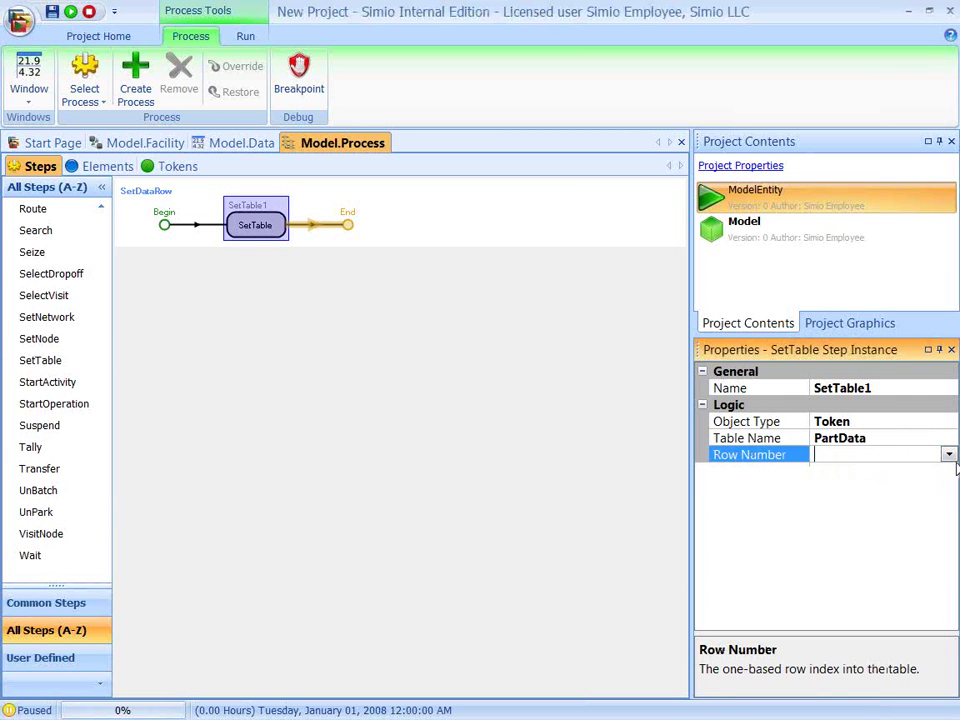
{"action": "left_click", "coordinate": [948, 454]}
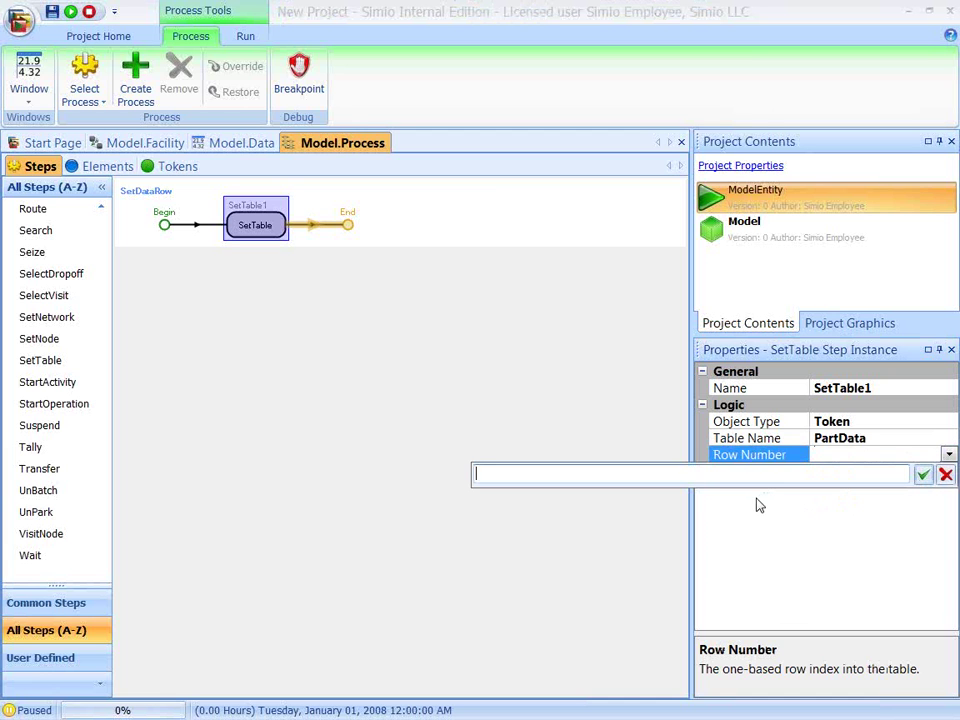
{"action": "type", "text": "Part"}
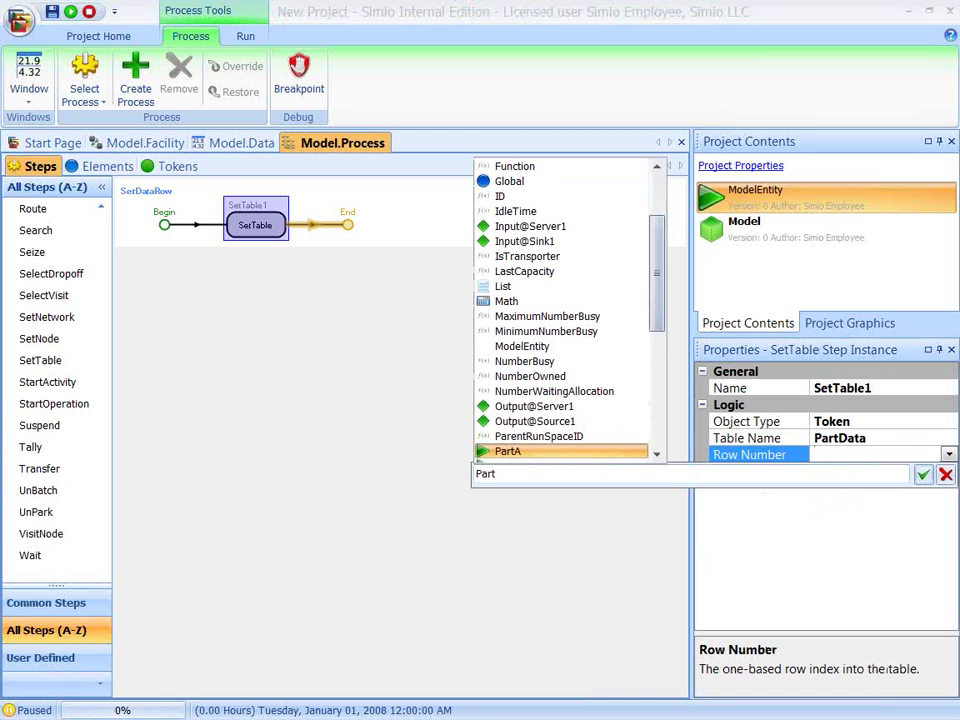
{"action": "type", "text": "Data."}
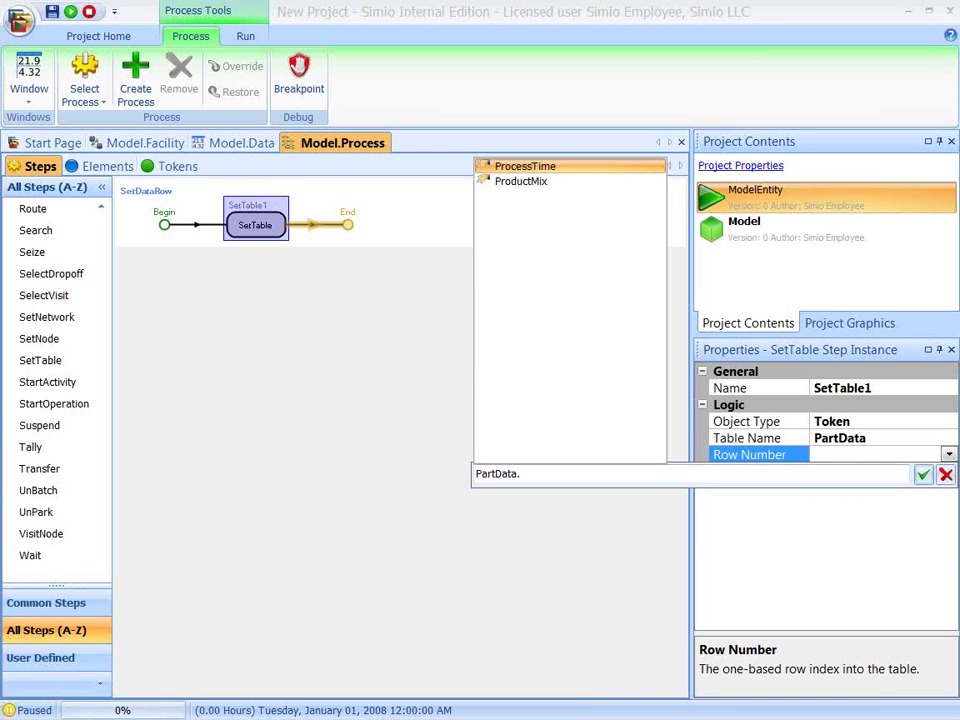
{"action": "double_click", "coordinate": [525, 181]}
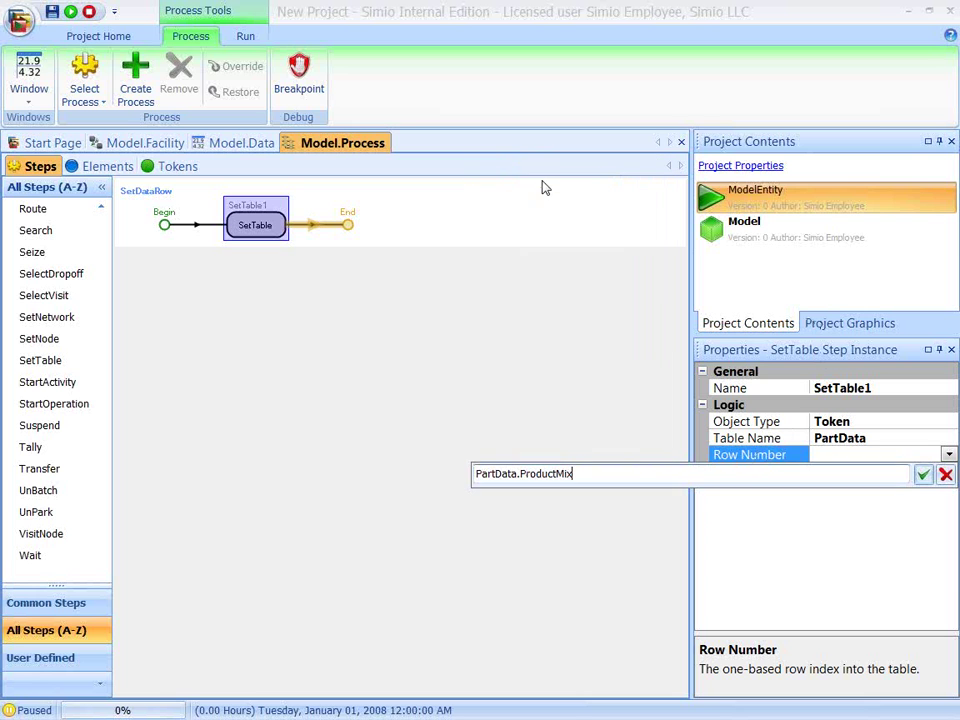
{"action": "type", "text": "."}
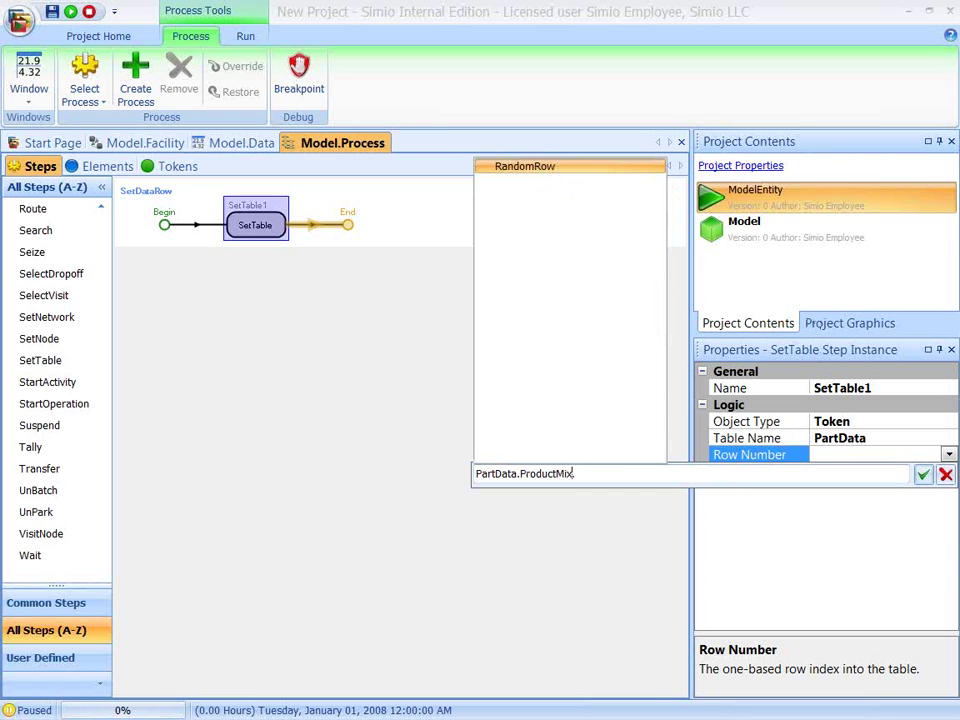
{"action": "key", "text": "Return"}
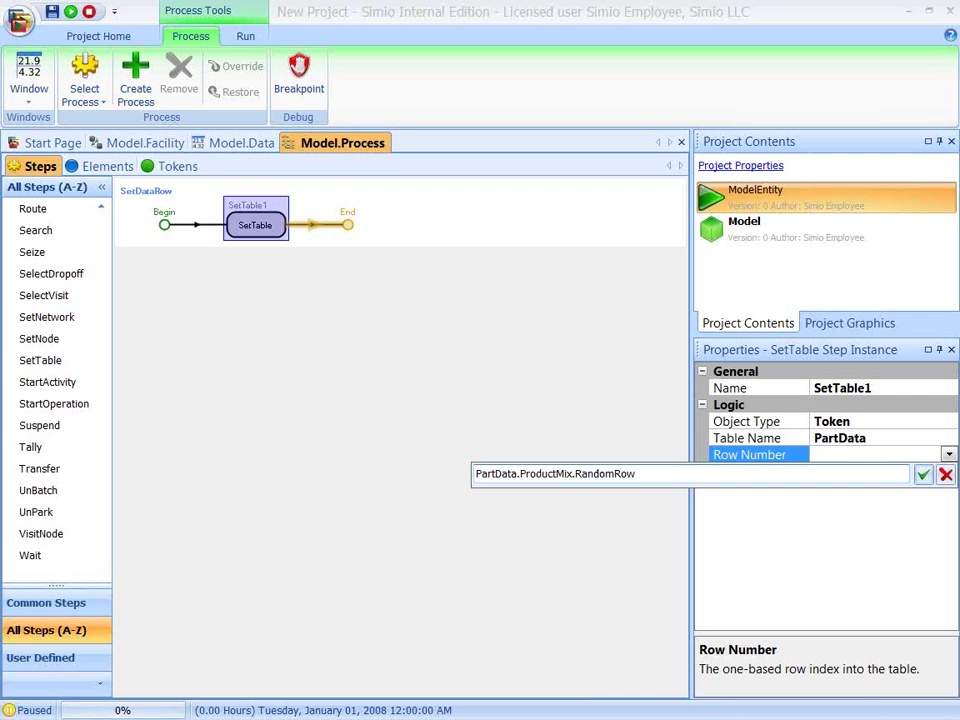
{"action": "left_click", "coordinate": [923, 474]}
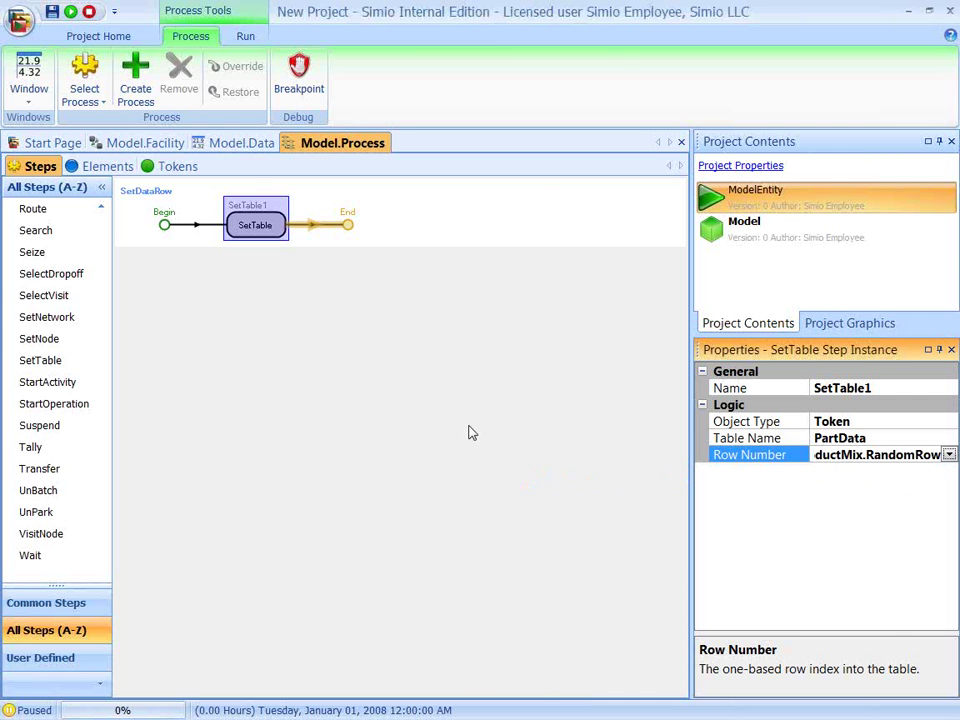
{"action": "left_click", "coordinate": [130, 143]}
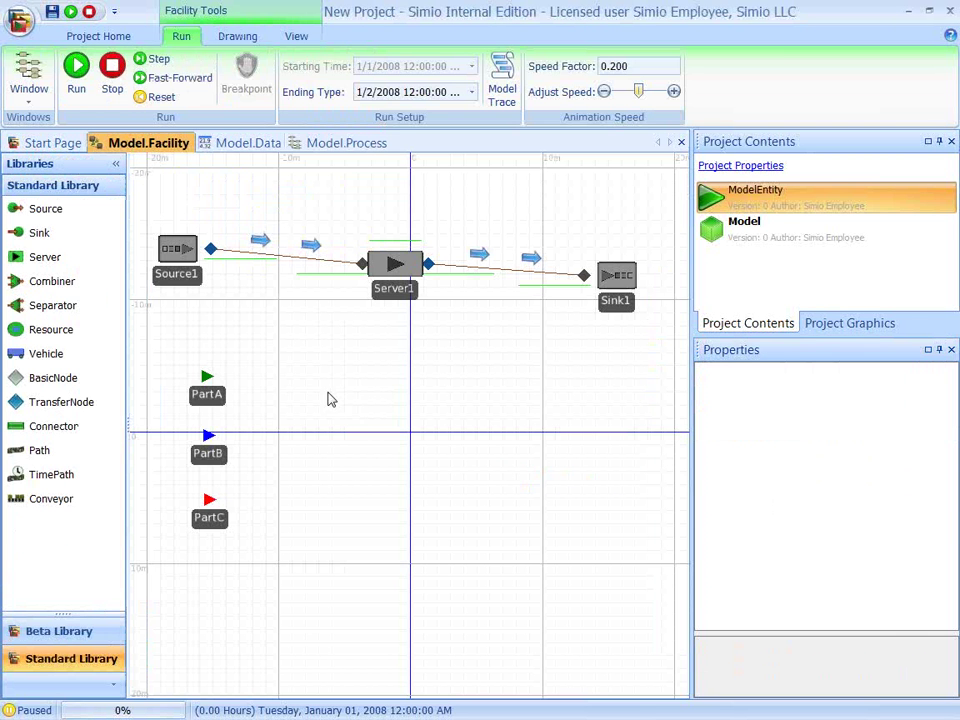
- Set Source1's Creating Entities add-on trigger to SetDataRow
{"action": "left_click", "coordinate": [193, 282]}
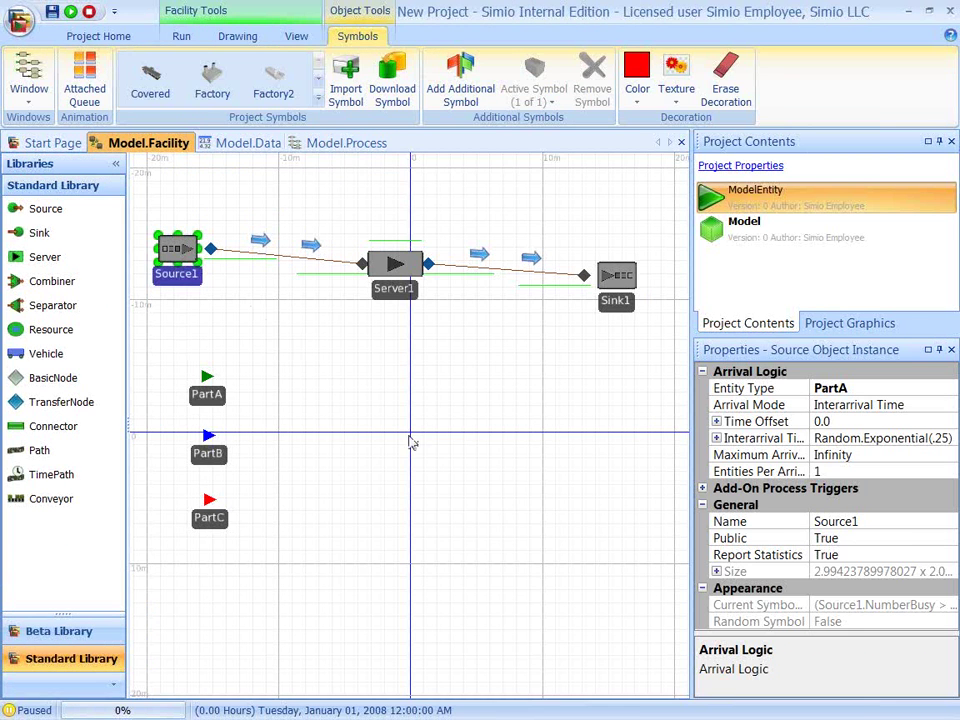
{"action": "left_click", "coordinate": [702, 490]}
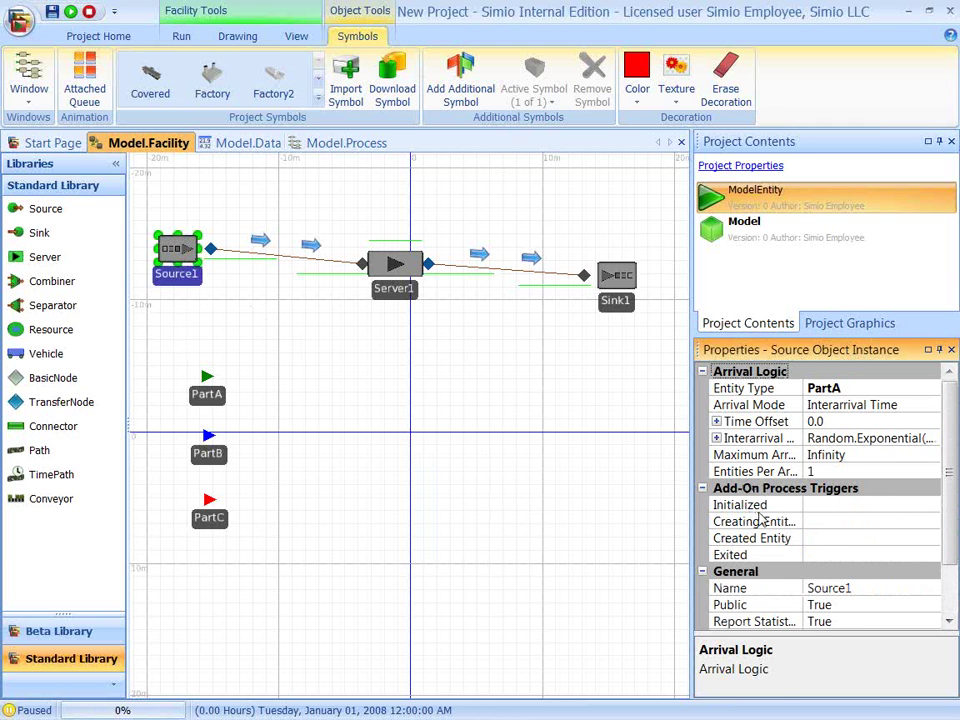
{"action": "left_click", "coordinate": [934, 526]}
{"action": "left_click", "coordinate": [931, 522]}
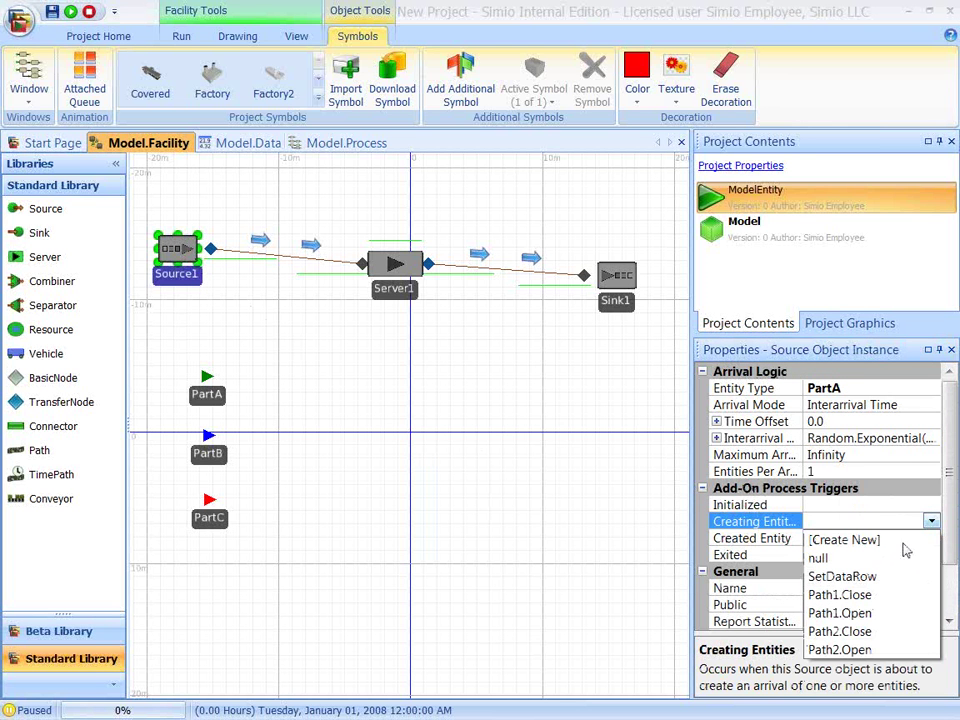
{"action": "left_click", "coordinate": [842, 577]}
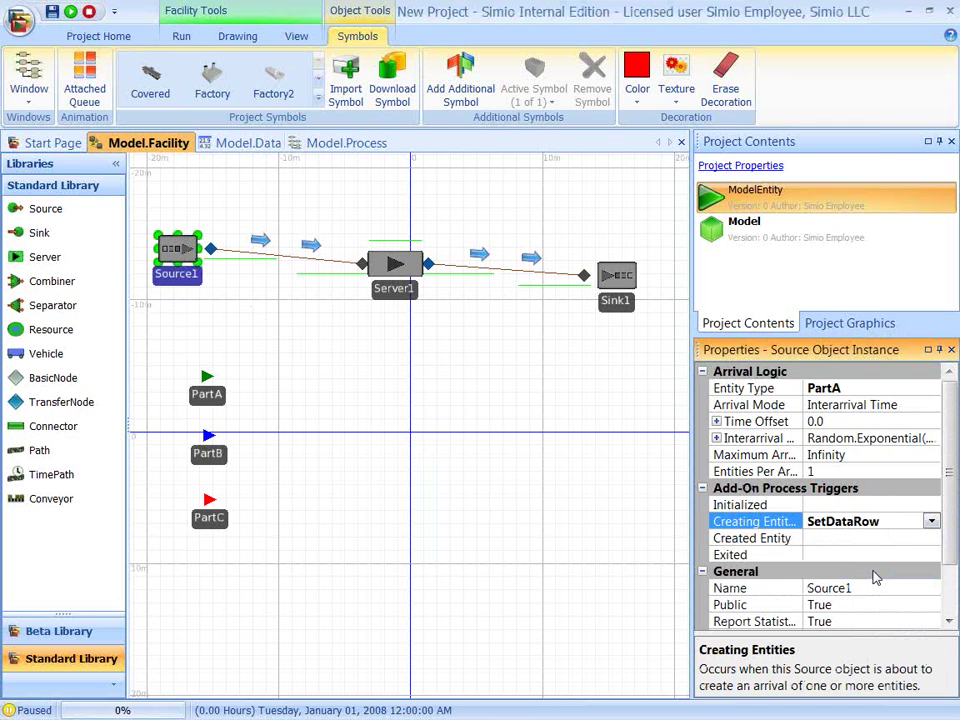
- Set Source1's Entity Type to PartData.PartType
{"action": "left_click", "coordinate": [927, 390]}
{"action": "left_click", "coordinate": [930, 390]}
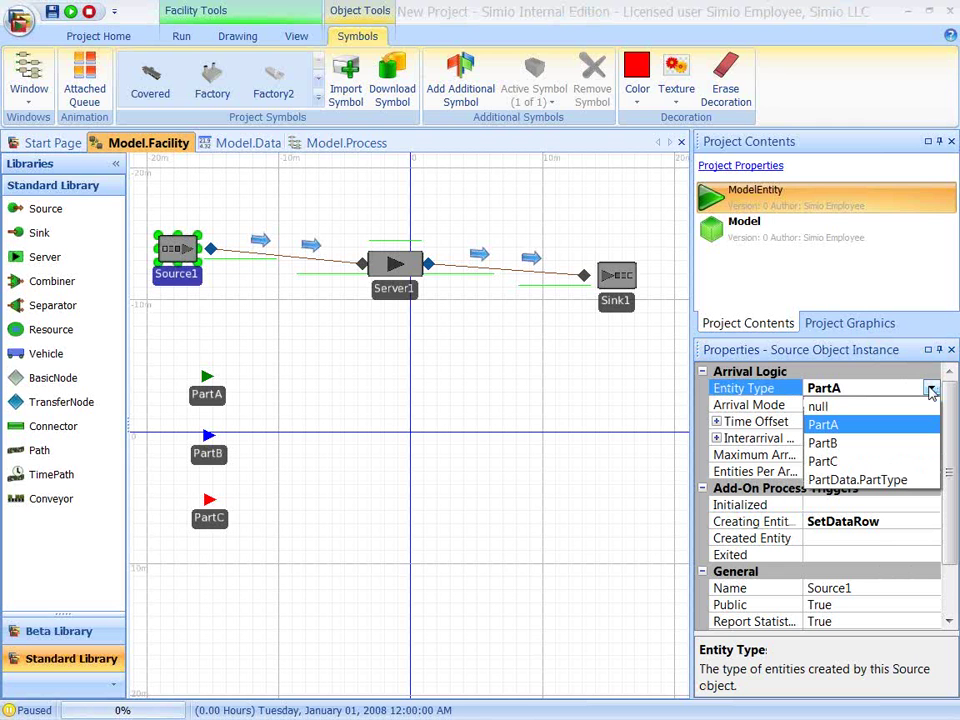
{"action": "left_click", "coordinate": [896, 481]}
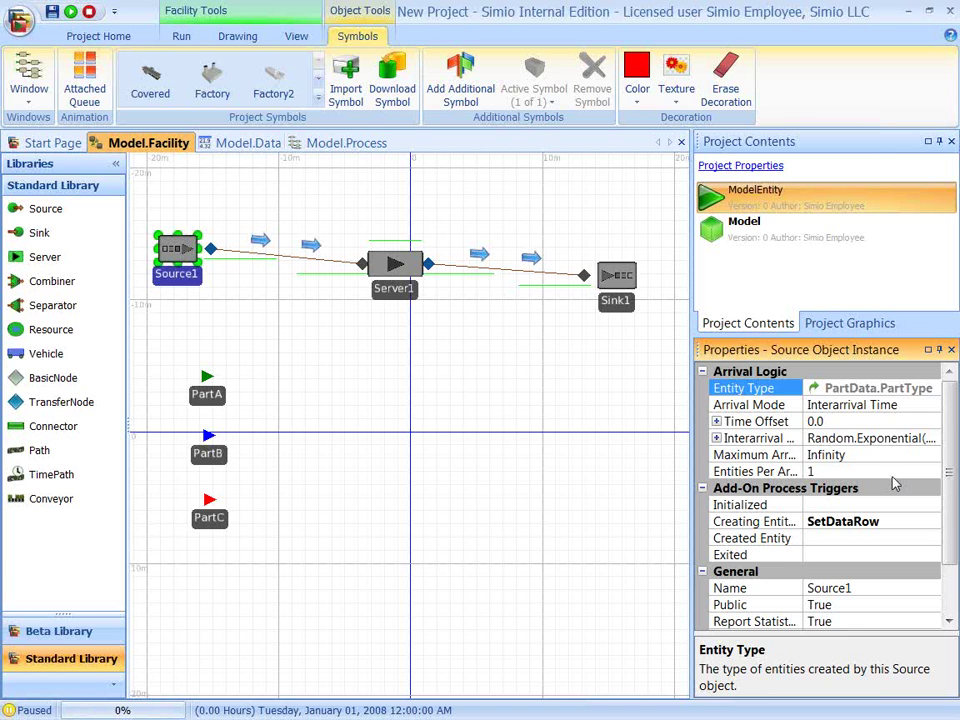
{"action": "left_click", "coordinate": [397, 298]}
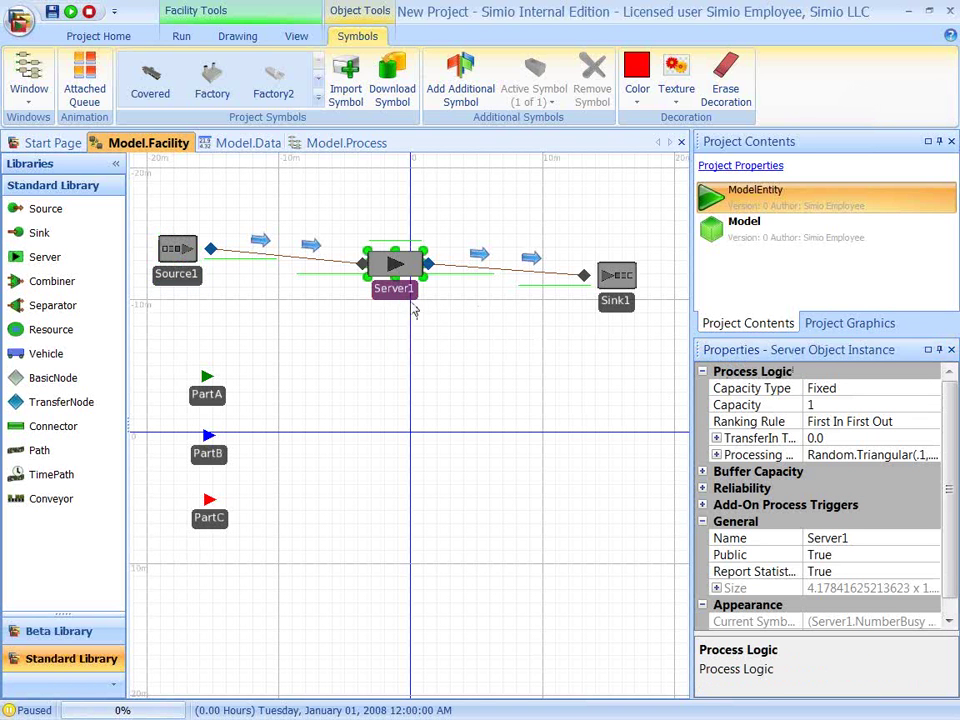
- Replace Server1's Random.Triangular(.1,.2,.3) processing time with PartData.ProcessTime
{"action": "left_click", "coordinate": [933, 455]}
{"action": "left_click", "coordinate": [932, 455]}
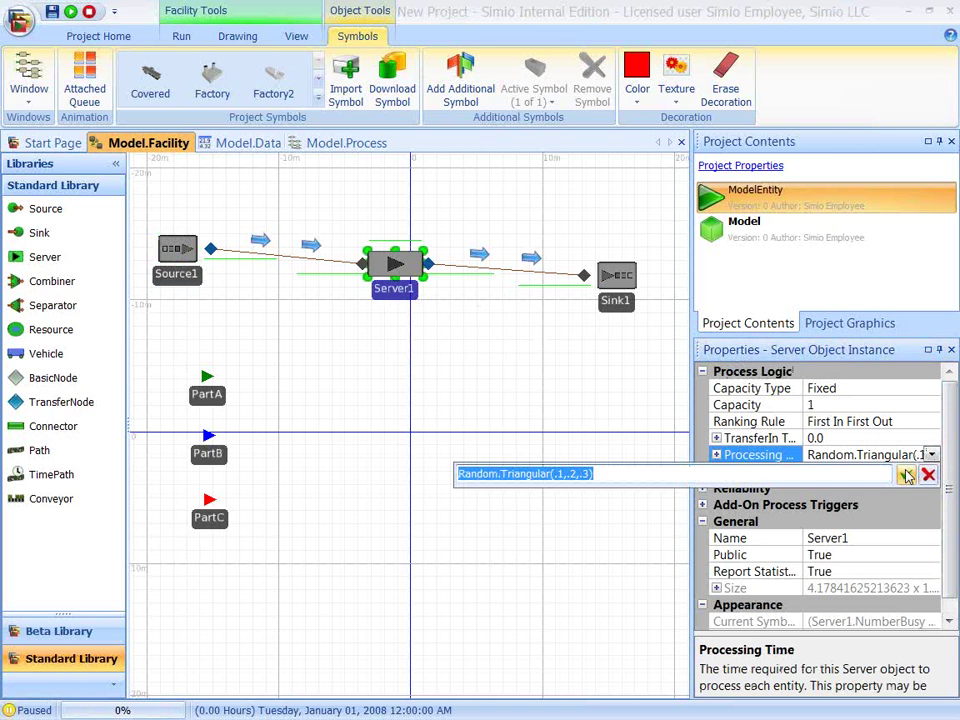
{"action": "left_click", "coordinate": [888, 473]}
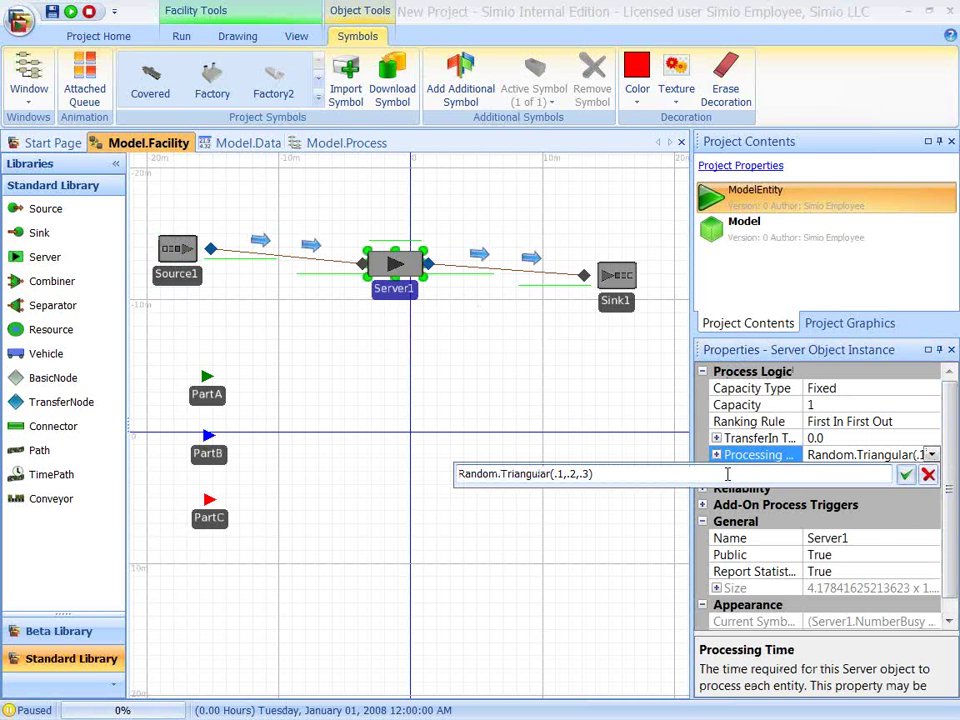
{"action": "key", "text": "BackSpace"}
{"action": "key", "text": "BackSpace"}
{"action": "key", "text": "BackSpace"}
{"action": "key", "text": "BackSpace"}
{"action": "key", "text": "BackSpace"}
{"action": "key", "text": "BackSpace"}
{"action": "key", "text": "BackSpace"}
{"action": "key", "text": "BackSpace"}
{"action": "key", "text": "BackSpace"}
{"action": "key", "text": "BackSpace"}
{"action": "key", "text": "BackSpace"}
{"action": "key", "text": "BackSpace"}
{"action": "key", "text": "BackSpace"}
{"action": "key", "text": "BackSpace"}
{"action": "key", "text": "BackSpace"}
{"action": "key", "text": "BackSpace"}
{"action": "key", "text": "BackSpace"}
{"action": "key", "text": "BackSpace"}
{"action": "key", "text": "BackSpace"}
{"action": "key", "text": "BackSpace"}
{"action": "type", "text": "Par"}
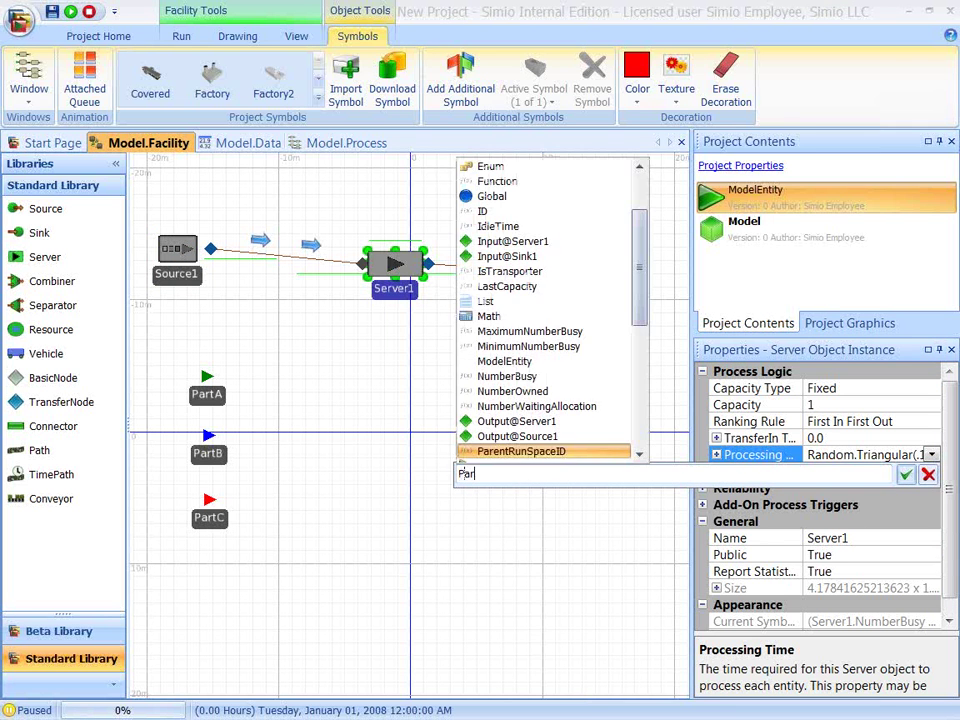
{"action": "type", "text": "tData."}
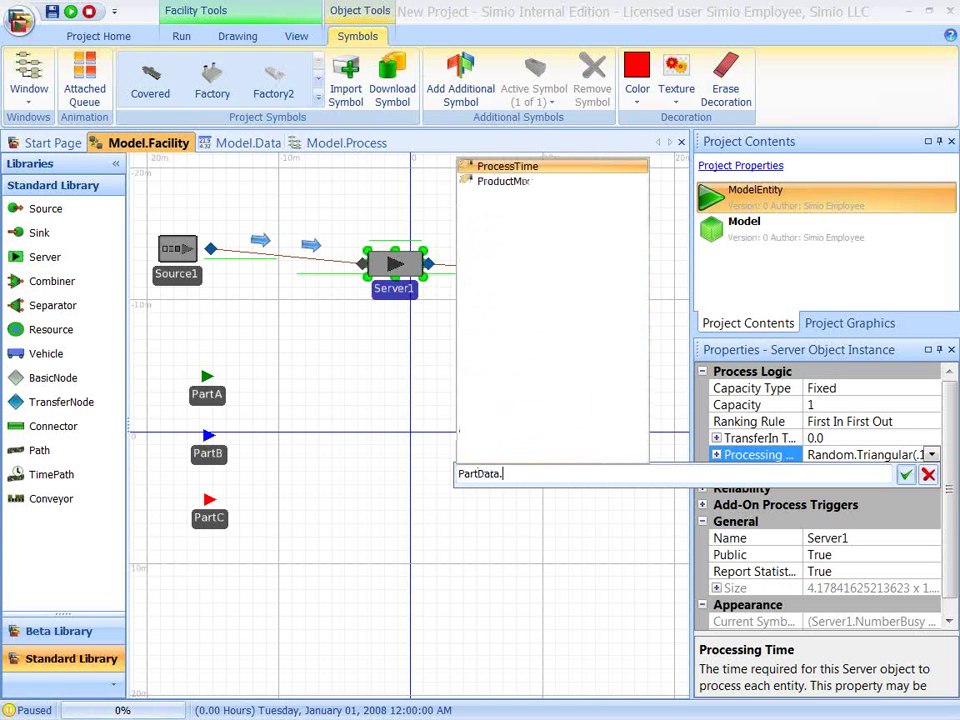
{"action": "key", "text": "Return"}
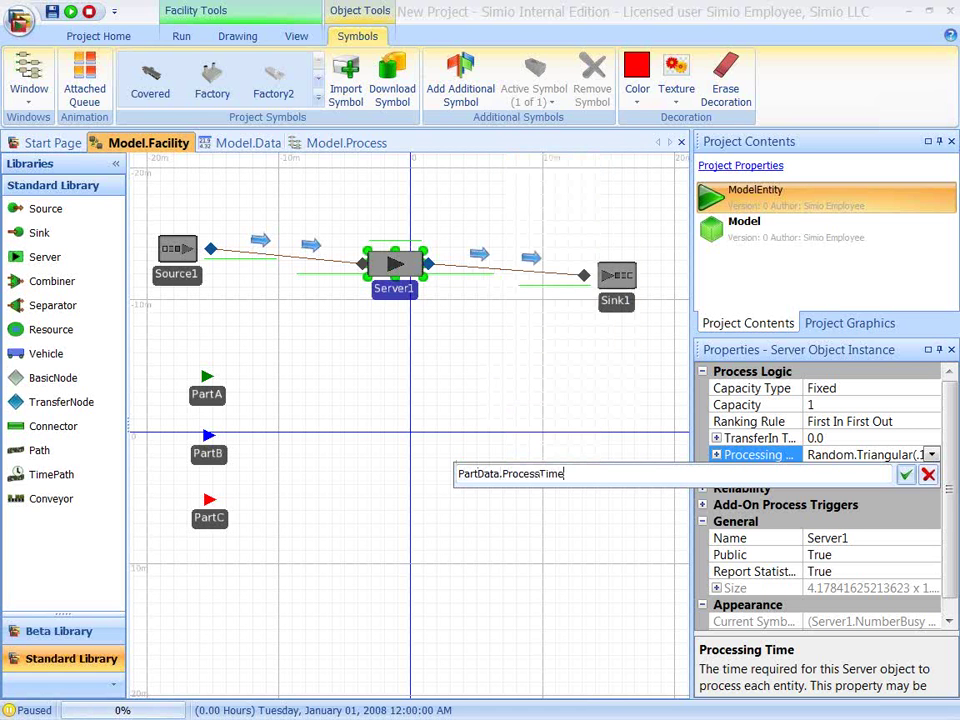
{"action": "left_click", "coordinate": [905, 475]}
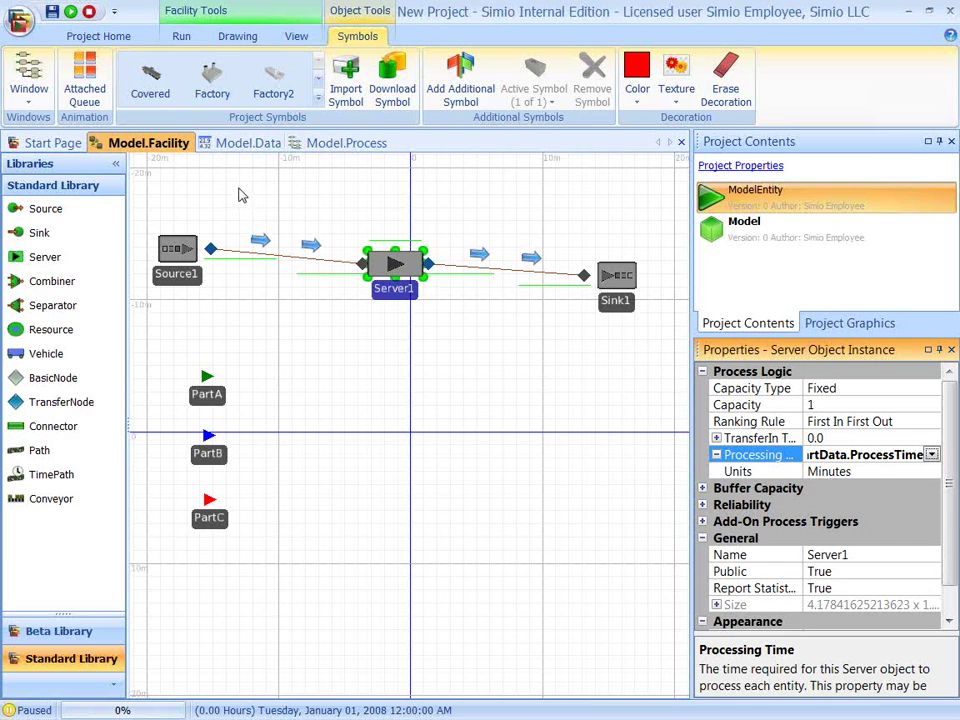
- Deselect everything in the facility and start the simulation so mixed part types reach Server1
{"action": "left_click", "coordinate": [187, 155]}
{"action": "left_click", "coordinate": [76, 66]}
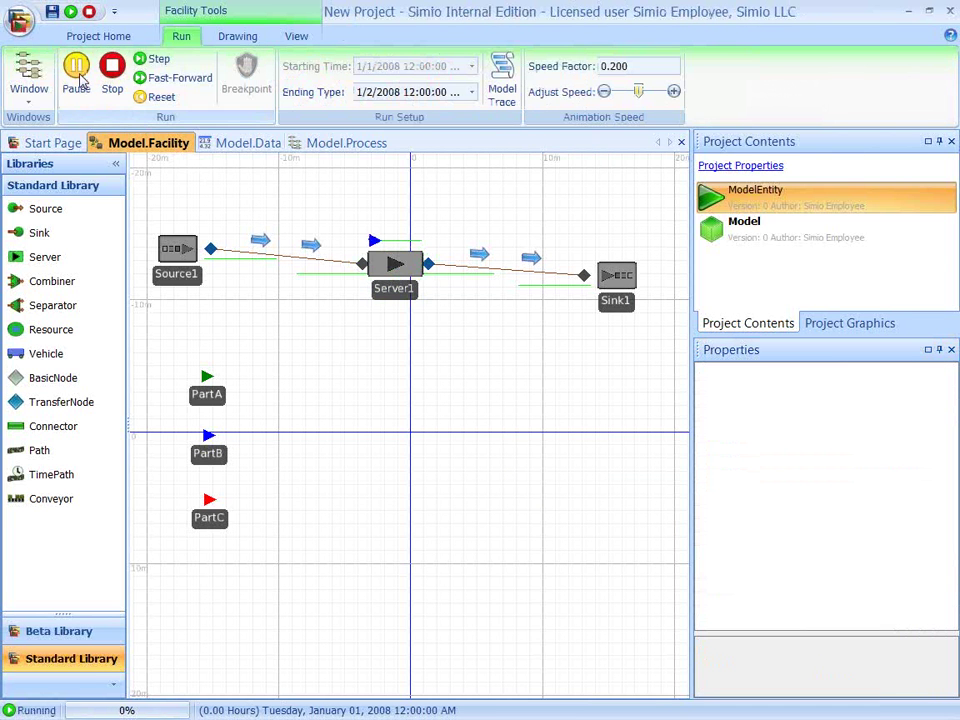